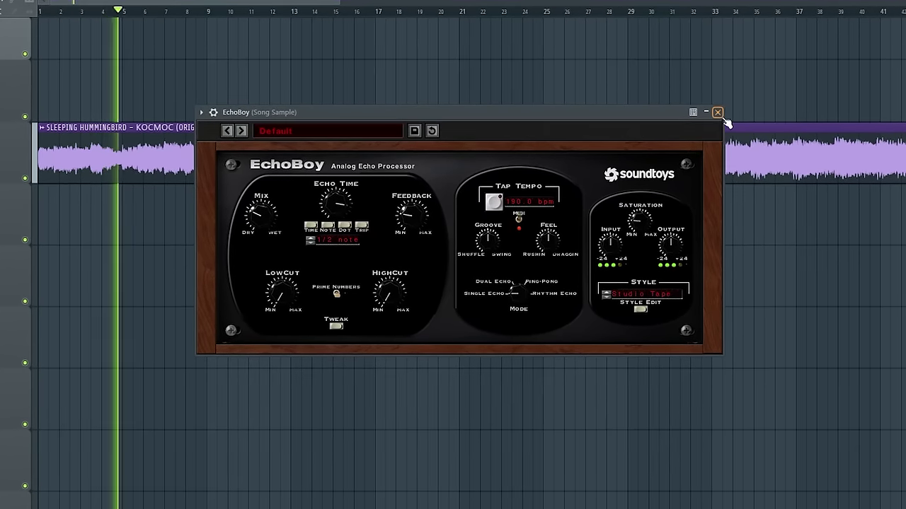
Close the EchoBoy effect window and look over the playlist's tracks from the samples and leads down to the automation clips.
{"action": "left_click", "coordinate": [722, 115]}
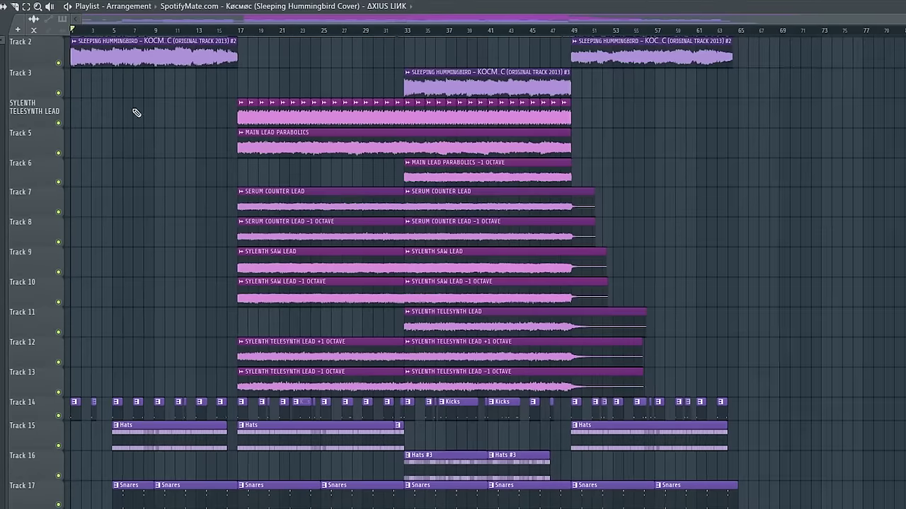
{"action": "scroll", "coordinate": [220, 33], "scroll_direction": "up", "scroll_amount": 5}
{"action": "scroll", "coordinate": [252, 110], "scroll_direction": "down", "scroll_amount": 5}
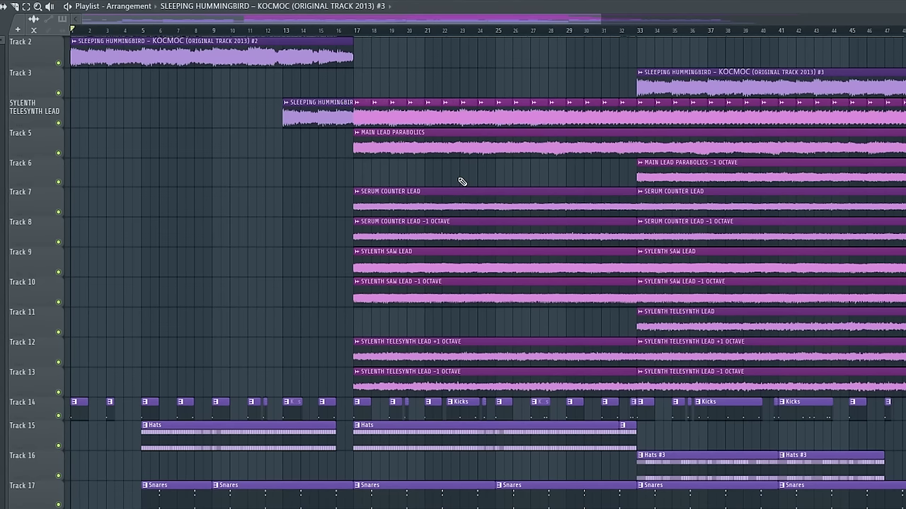
{"action": "scroll", "coordinate": [115, 166], "scroll_direction": "up", "scroll_amount": 4}
{"action": "scroll", "coordinate": [61, 224], "scroll_direction": "down", "scroll_amount": 5}
{"action": "scroll", "coordinate": [37, 365], "scroll_direction": "up", "scroll_amount": 7}
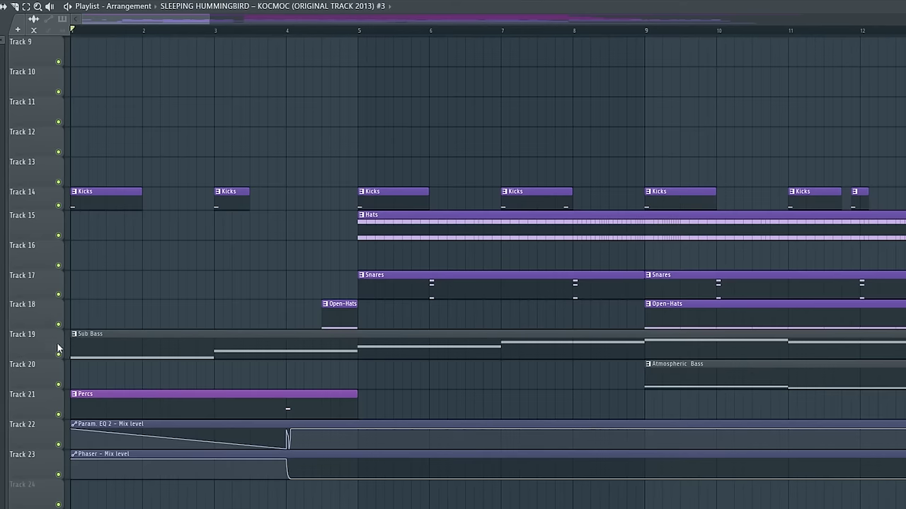
{"action": "scroll", "coordinate": [121, 259], "scroll_direction": "up", "scroll_amount": 5}
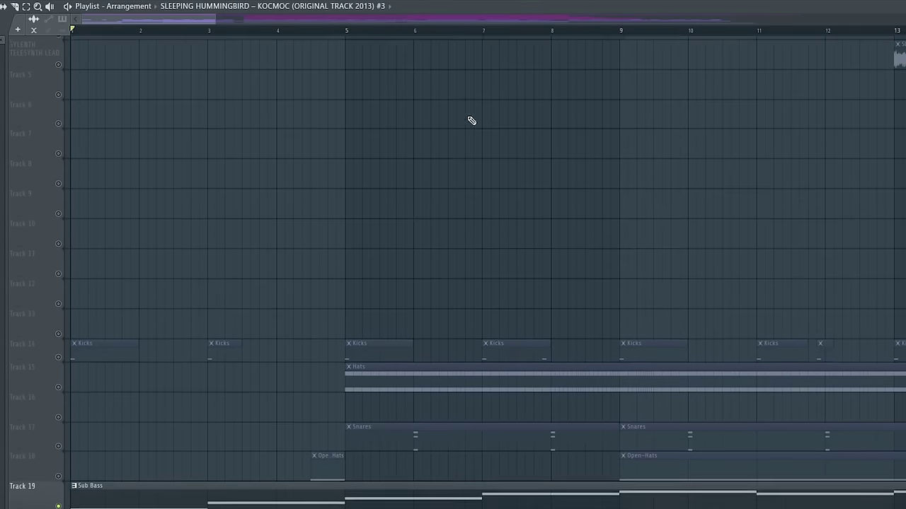
Solo Track 2 in the playlist and open the Fruity parametric EQ 2 on the Master mixer channel.
{"action": "scroll", "coordinate": [459, 131], "scroll_direction": "up", "scroll_amount": 3}
{"action": "right_click", "coordinate": [59, 93]}
{"action": "key", "text": "F9"}
{"action": "left_click_drag", "start_coordinate": [28, 177], "coordinate": [100, 178]}
{"action": "left_click", "coordinate": [190, 234]}
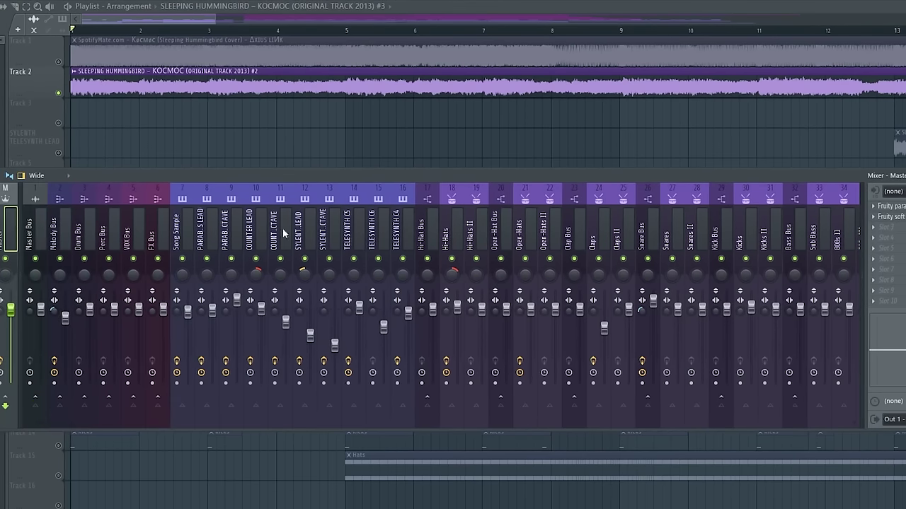
{"action": "left_click", "coordinate": [893, 205]}
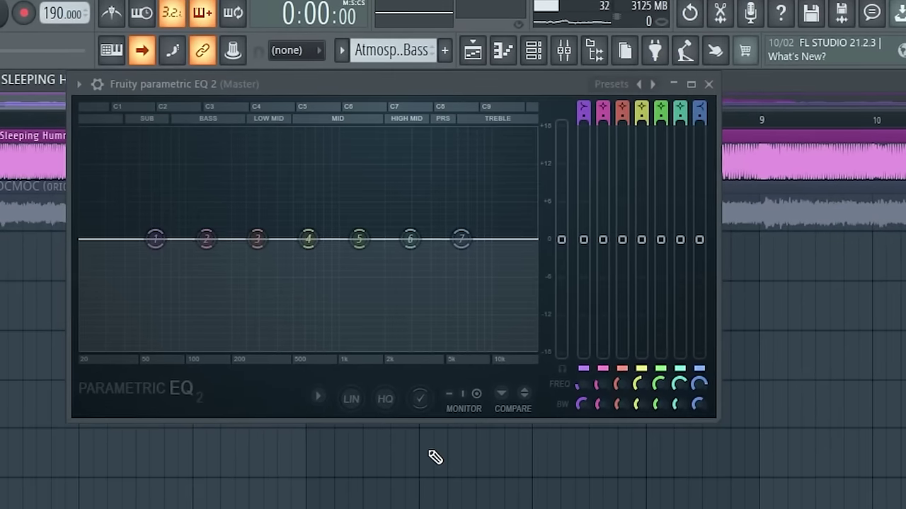
Play the soloed reference track and the Sub Bass to compare them in the Master EQ's spectrum.
{"action": "key", "text": "space"}
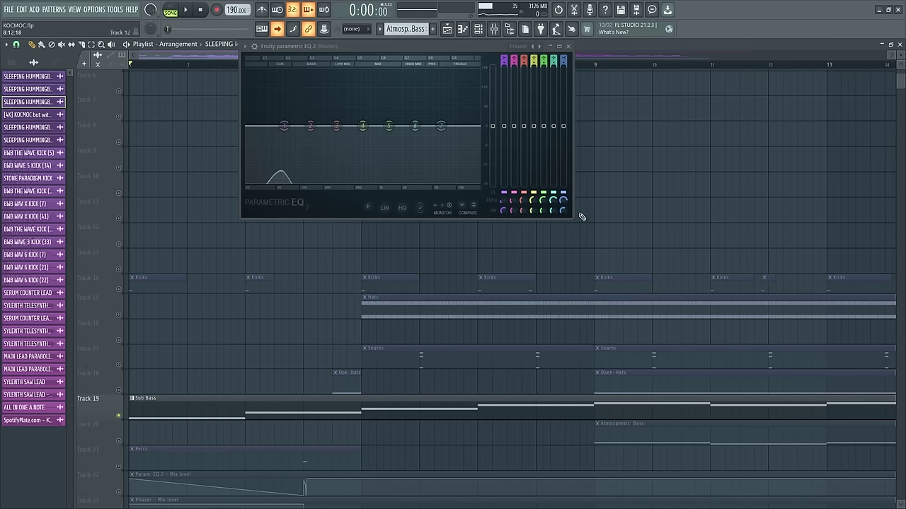
{"action": "left_click", "coordinate": [346, 66]}
{"action": "key", "text": "space"}
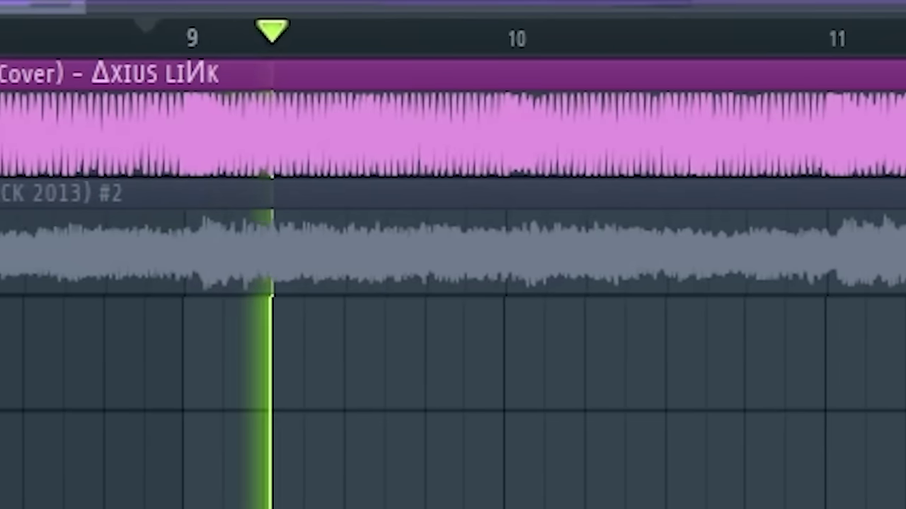
{"action": "scroll", "coordinate": [346, 212], "scroll_direction": "down", "scroll_amount": 2}
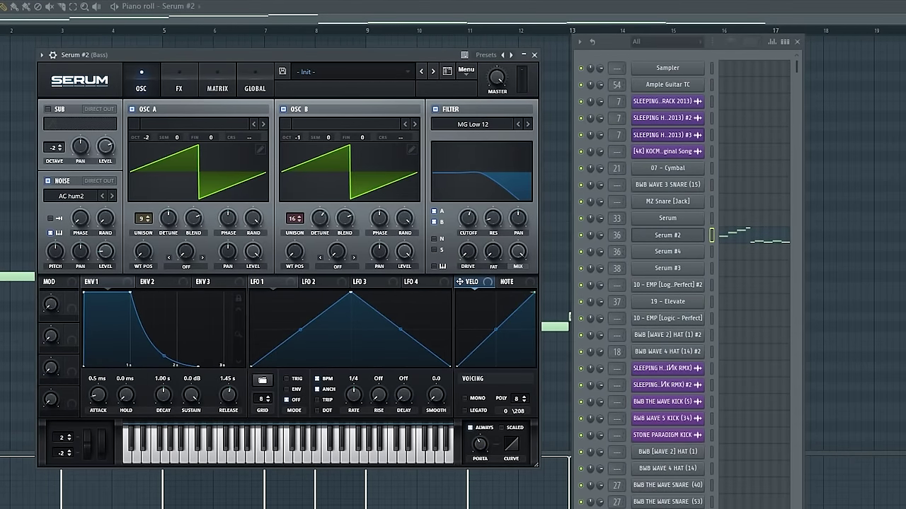
Add a new Serum instance to the channel rack and close the Serum #2 window.
{"action": "left_click", "coordinate": [668, 508]}
{"action": "left_click", "coordinate": [684, 442]}
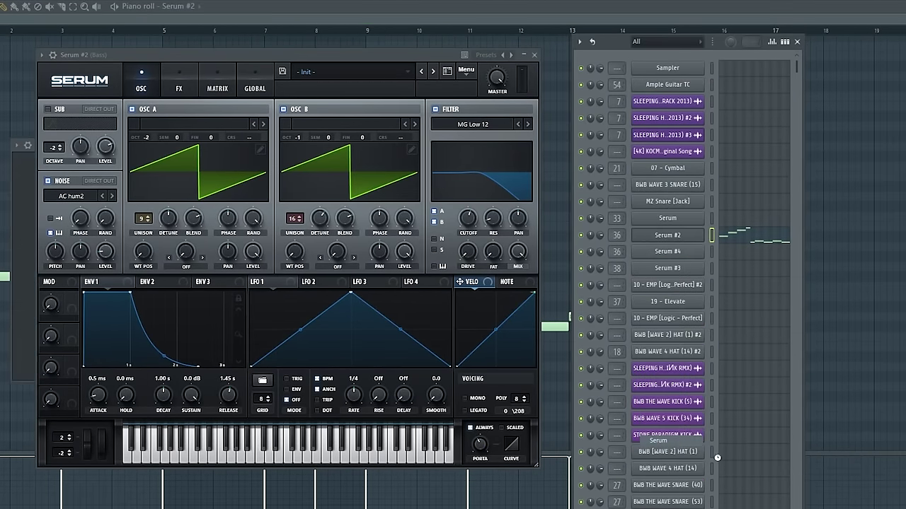
{"action": "left_click_drag", "start_coordinate": [393, 56], "coordinate": [655, 76]}
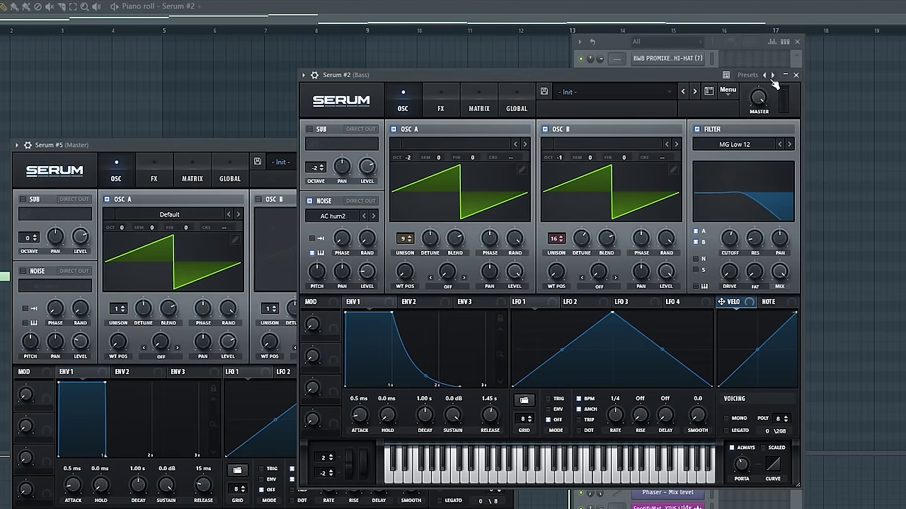
{"action": "left_click", "coordinate": [796, 75]}
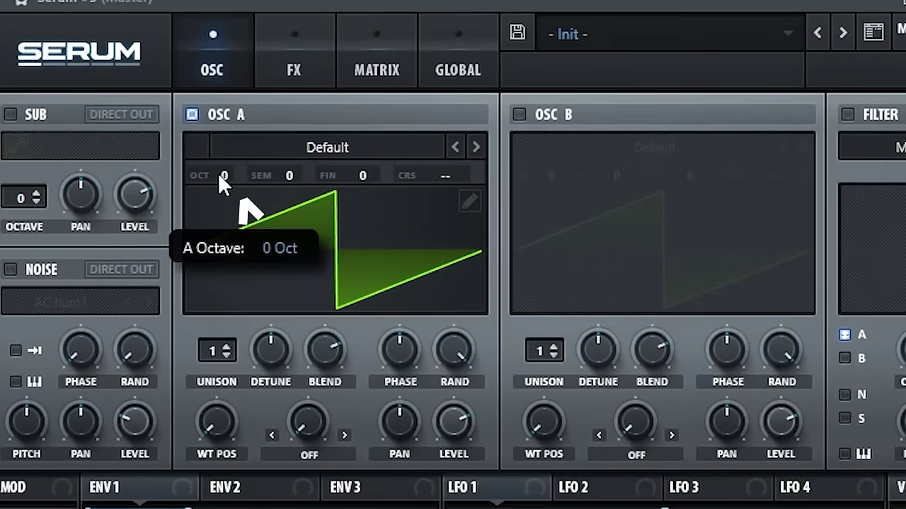
Set Serum's OSC A to octave -2 with 9 unison voices and raise its level to maximum.
{"action": "left_click_drag", "start_coordinate": [119, 226], "coordinate": [112, 234]}
{"action": "left_click_drag", "start_coordinate": [201, 189], "coordinate": [185, 200]}
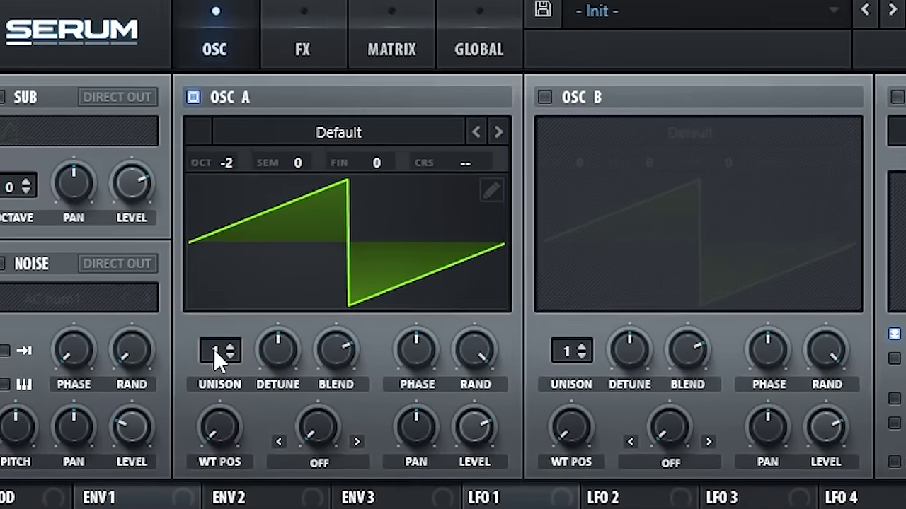
{"action": "left_click_drag", "start_coordinate": [216, 358], "coordinate": [259, 237]}
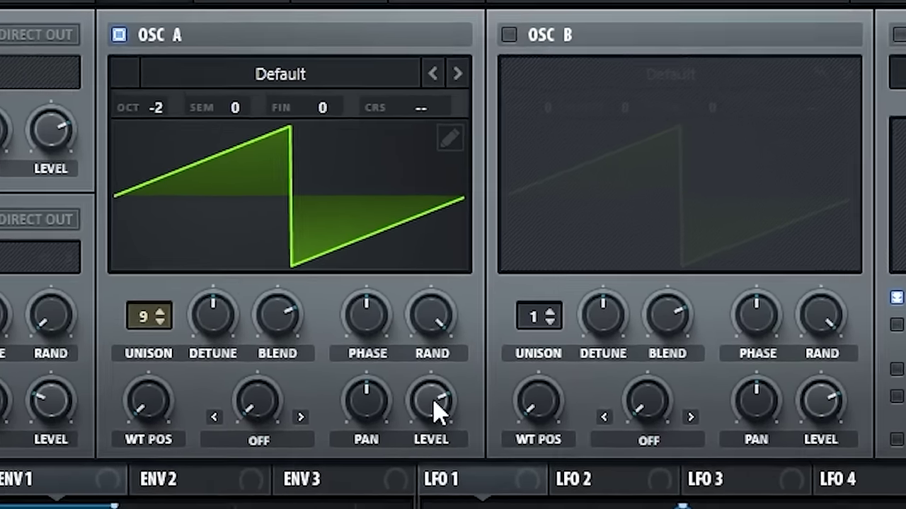
{"action": "left_click_drag", "start_coordinate": [460, 428], "coordinate": [473, 382]}
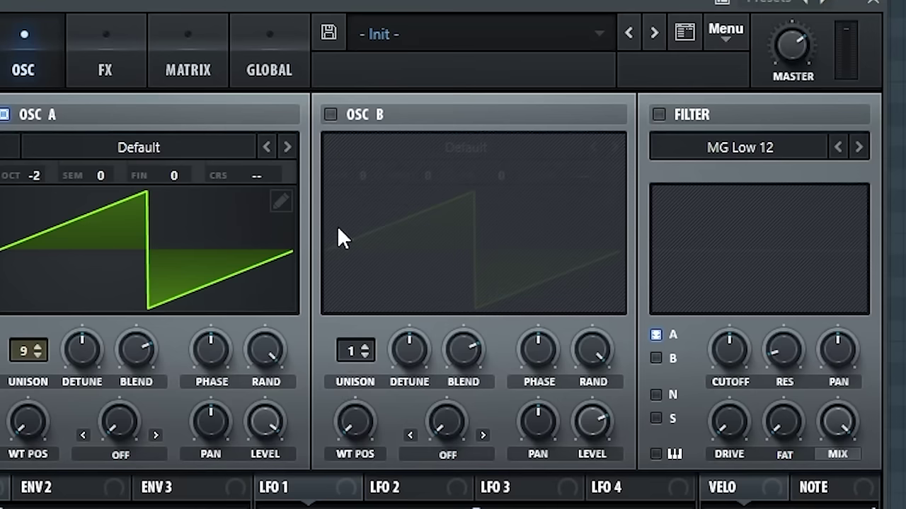
Enable OSC B, set it to octave -1 with 16 unison voices, and increase its detune.
{"action": "left_click_drag", "start_coordinate": [356, 179], "coordinate": [345, 195]}
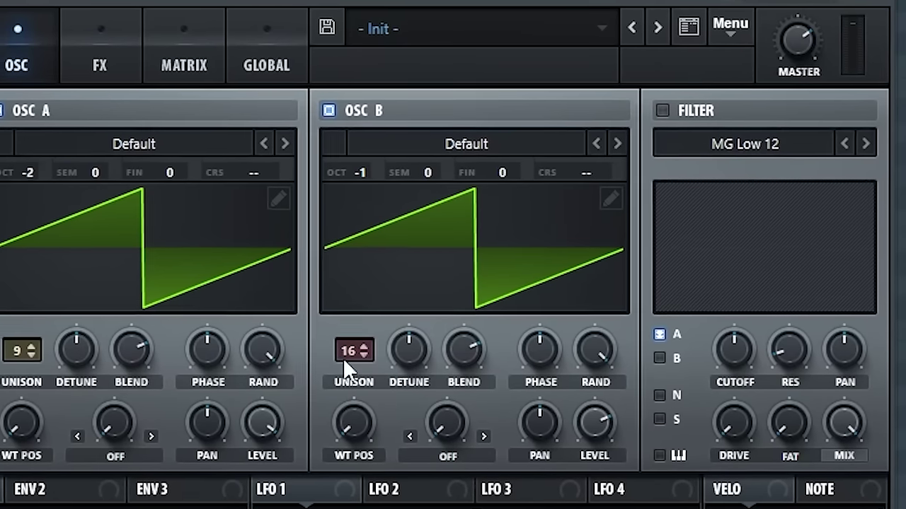
{"action": "left_click_drag", "start_coordinate": [344, 357], "coordinate": [382, 216]}
{"action": "left_click_drag", "start_coordinate": [401, 342], "coordinate": [418, 272]}
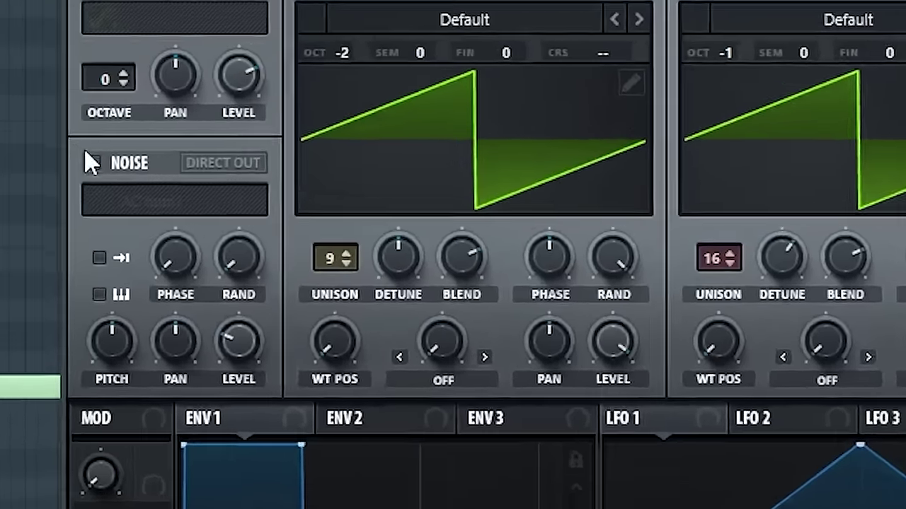
Enable the noise oscillator with the AC hum2 sample from Organics and turn on its keyboard tracking.
{"action": "left_click", "coordinate": [62, 188]}
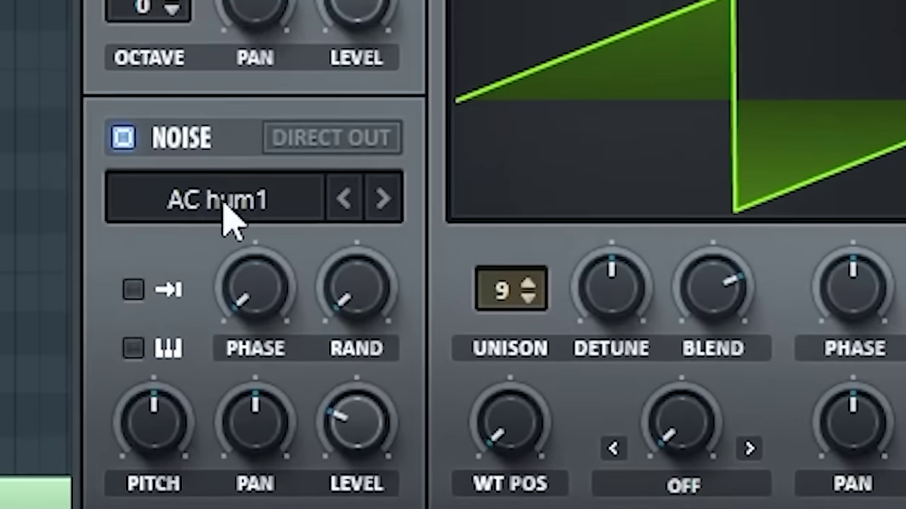
{"action": "left_click", "coordinate": [97, 203]}
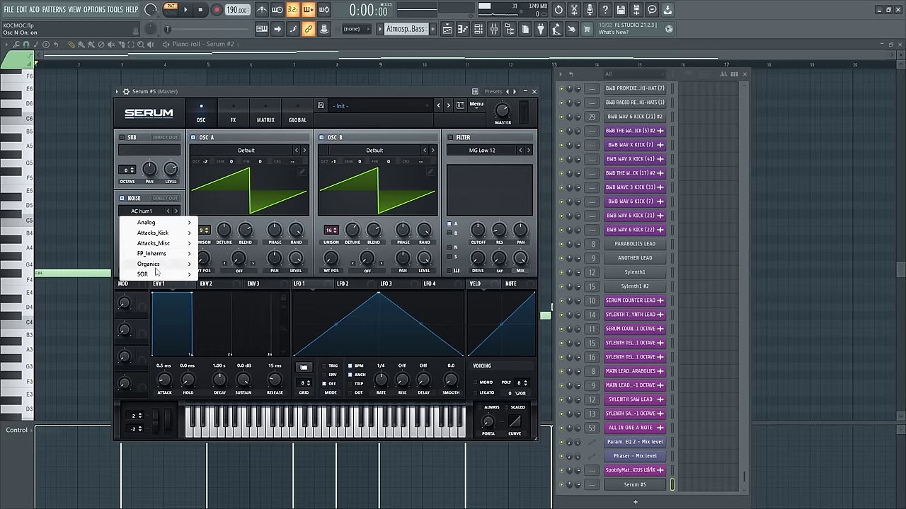
{"action": "mouse_move", "coordinate": [157, 266]}
{"action": "left_click", "coordinate": [244, 276]}
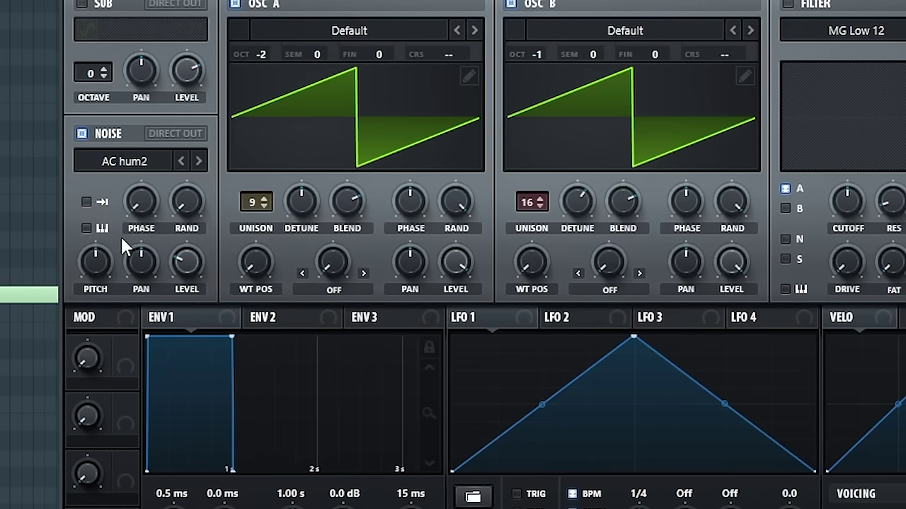
{"action": "left_click", "coordinate": [87, 228]}
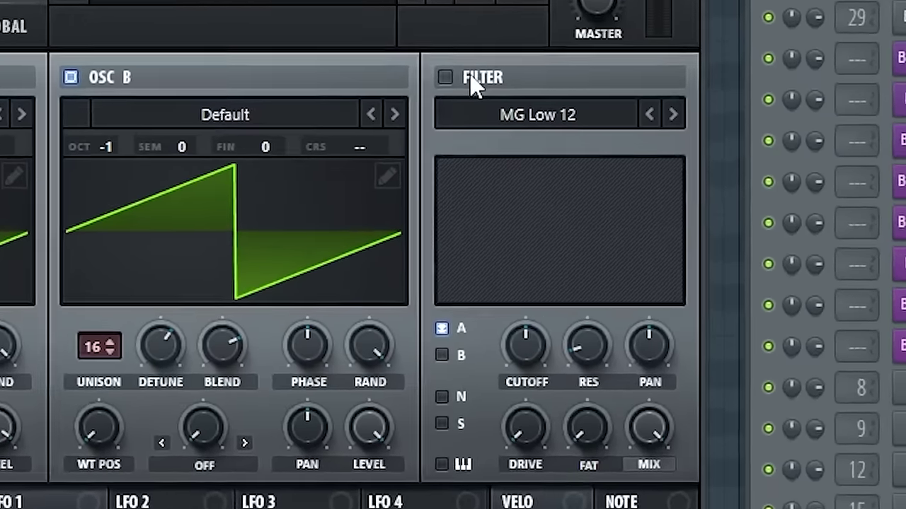
Enable the MG Low 12 filter and raise its cutoff slightly.
{"action": "left_click", "coordinate": [451, 137]}
{"action": "left_click_drag", "start_coordinate": [532, 375], "coordinate": [544, 365]}
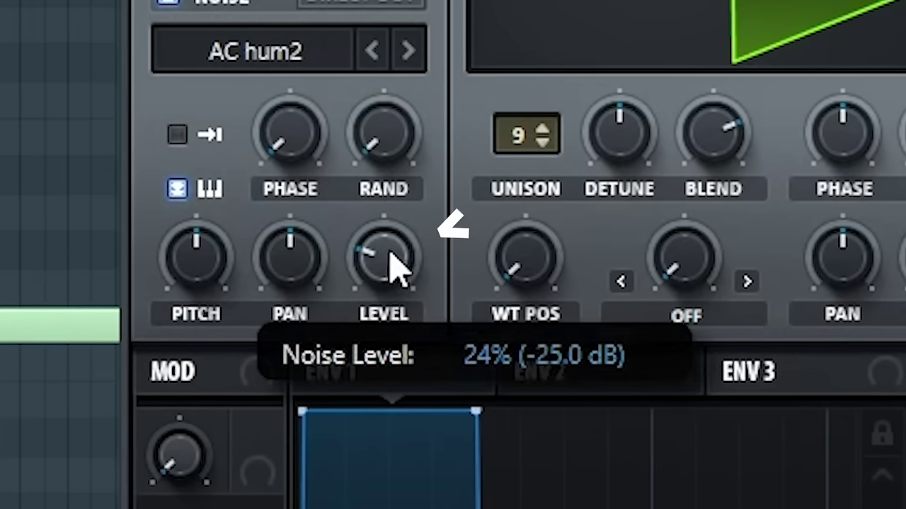
Lower the noise oscillator's level and increase Serum's portamento time.
{"action": "left_click_drag", "start_coordinate": [394, 262], "coordinate": [385, 287]}
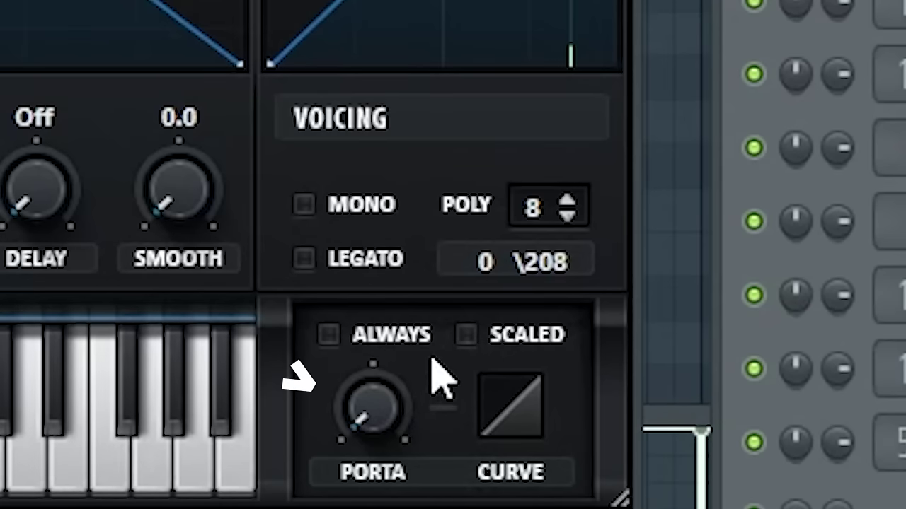
{"action": "left_click_drag", "start_coordinate": [375, 361], "coordinate": [374, 259]}
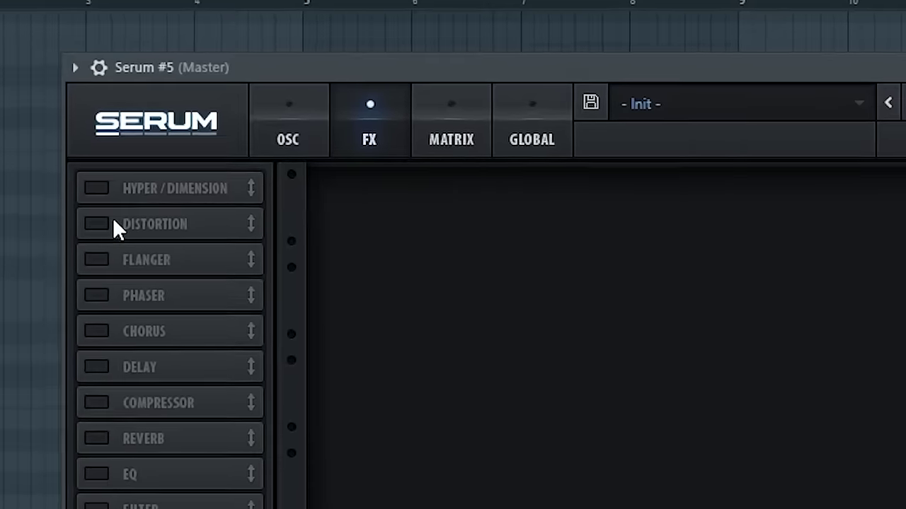
Enable Tape Sat. distortion with a pre low-pass filter at 13290 Hz and Q 0.9, and increase its drive.
{"action": "left_click", "coordinate": [120, 169]}
{"action": "left_click", "coordinate": [313, 159]}
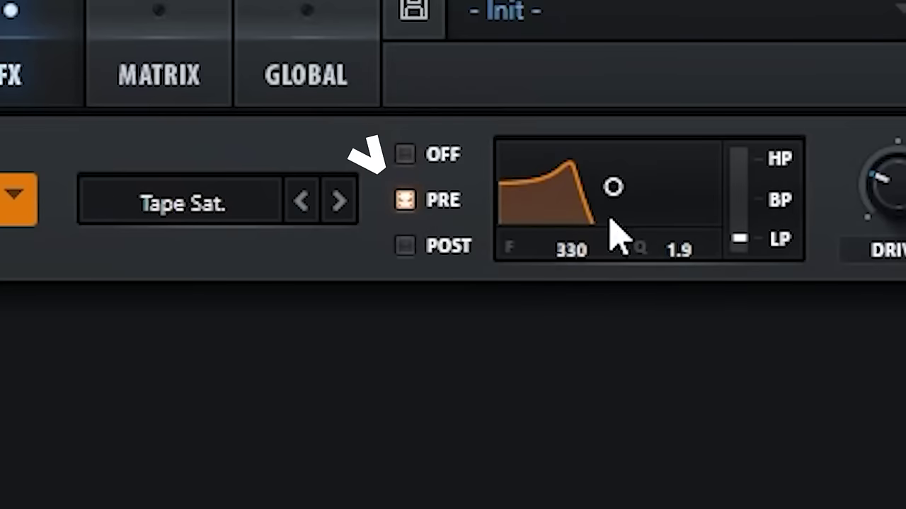
{"action": "left_click_drag", "start_coordinate": [613, 234], "coordinate": [715, 200]}
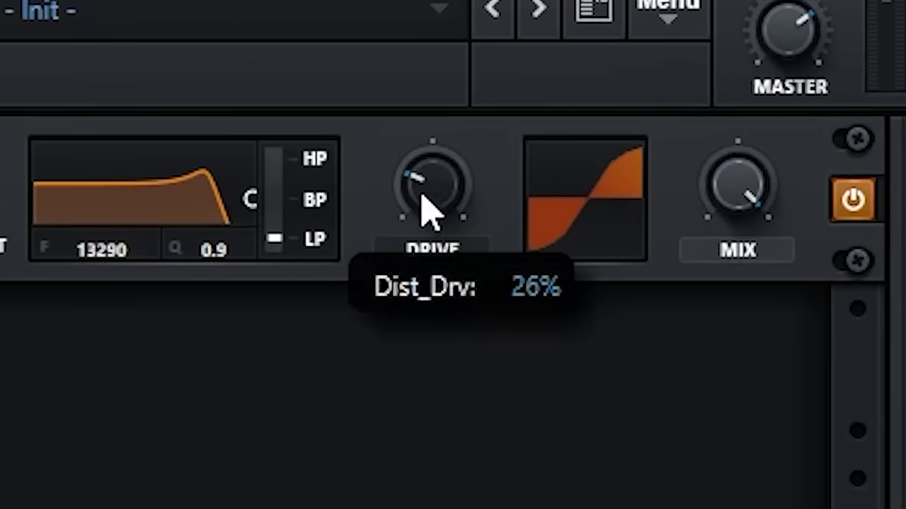
{"action": "left_click_drag", "start_coordinate": [875, 213], "coordinate": [905, 67]}
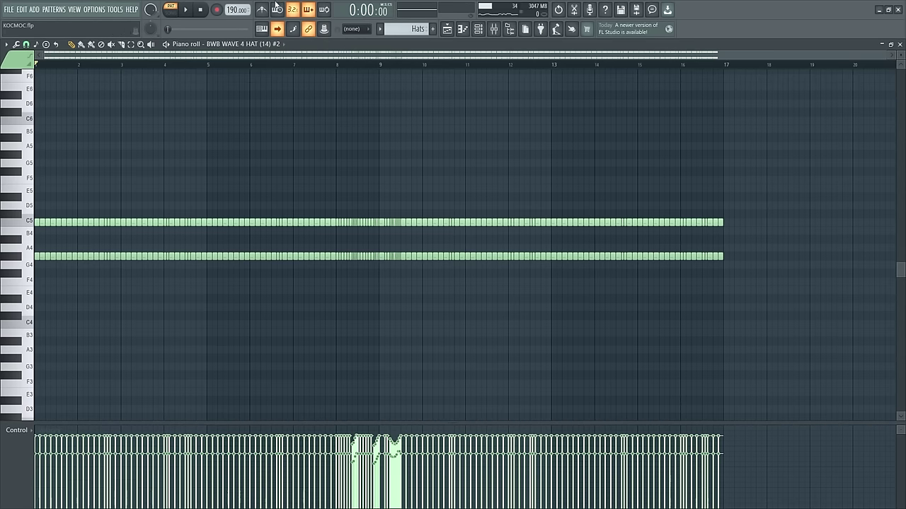
Play the Hats pattern, open it in the piano roll and select all its notes to inspect them.
{"action": "key", "text": "space"}
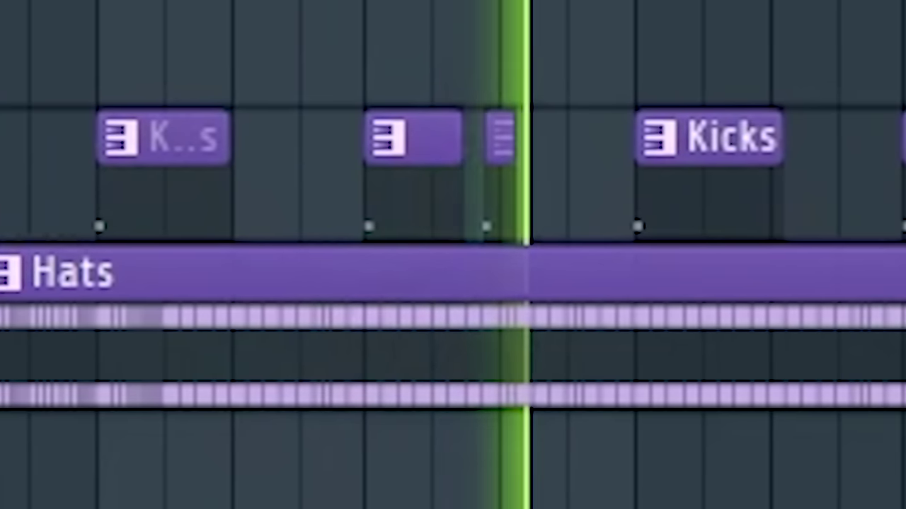
{"action": "double_click", "coordinate": [459, 275]}
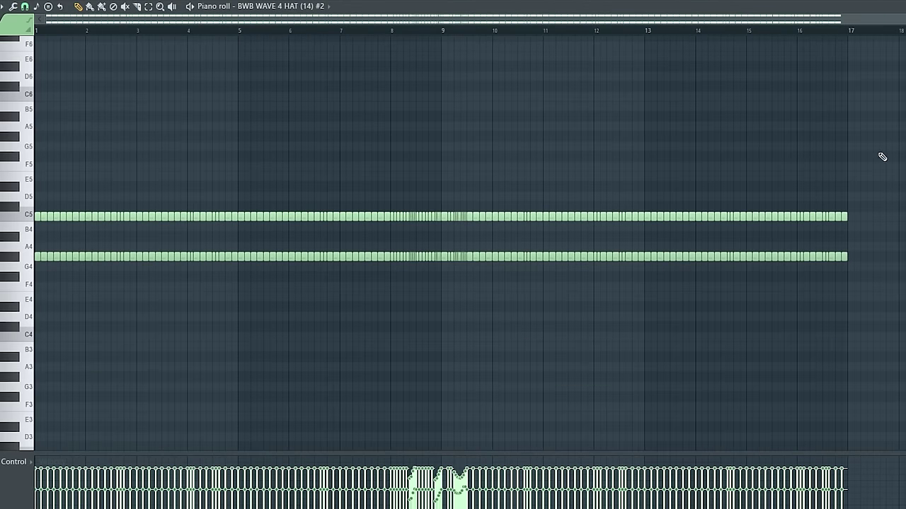
{"action": "left_click_drag", "start_coordinate": [878, 153], "coordinate": [20, 391]}
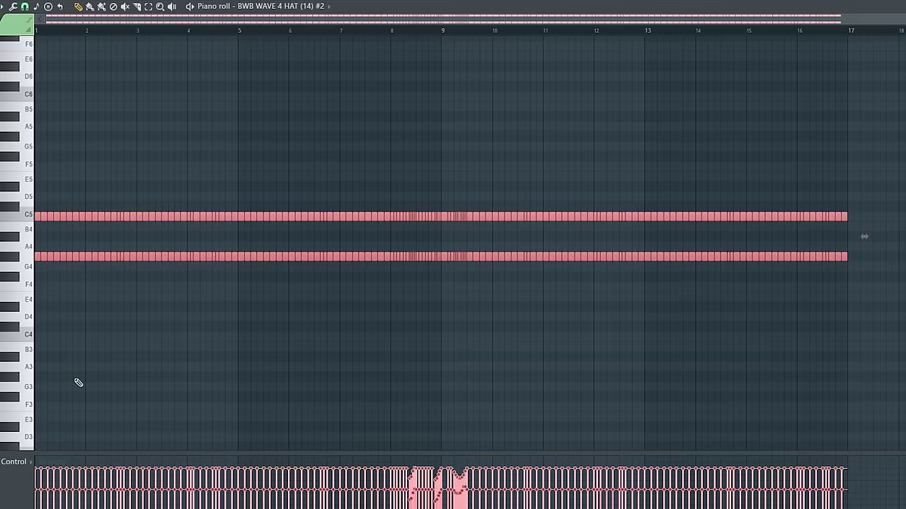
{"action": "left_click", "coordinate": [156, 285]}
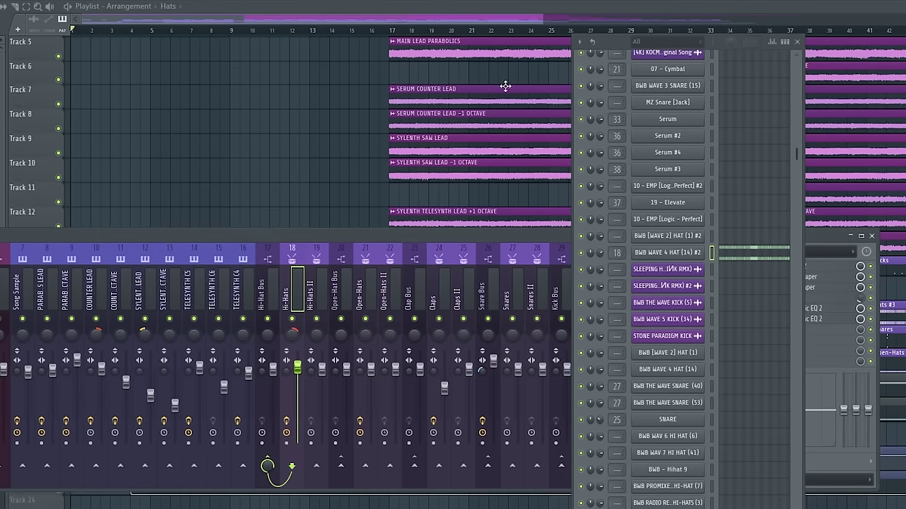
Close the channel rack, view the mixer, and leave the Kicks piano roll to examine the kick clips in the playlist.
{"action": "left_click", "coordinate": [796, 44]}
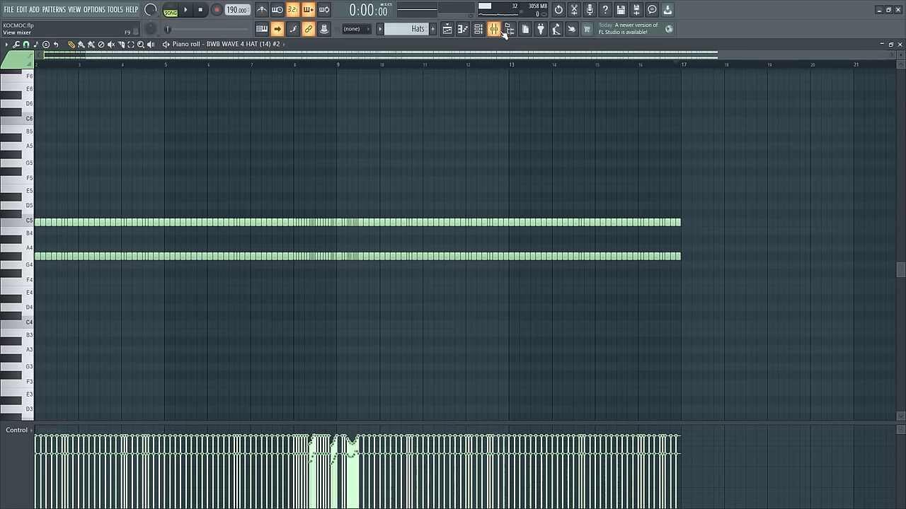
{"action": "key", "text": "F9"}
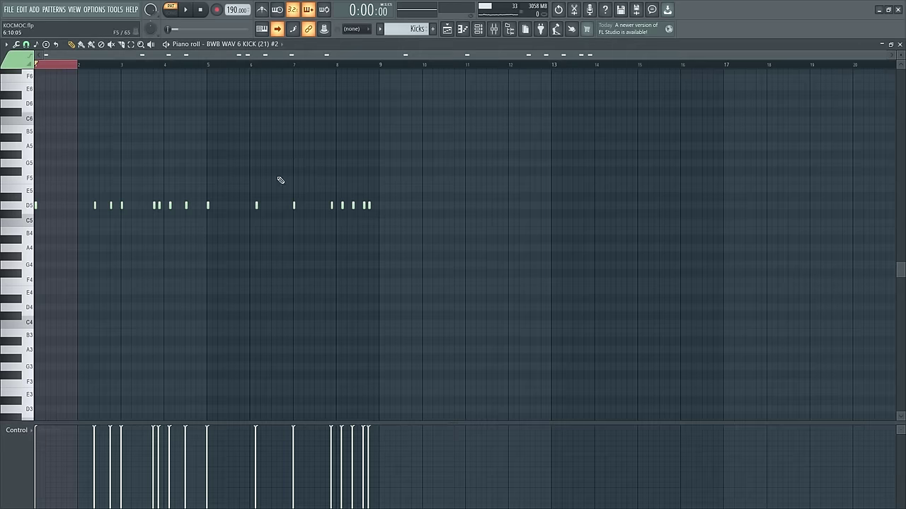
{"action": "left_click", "coordinate": [900, 44]}
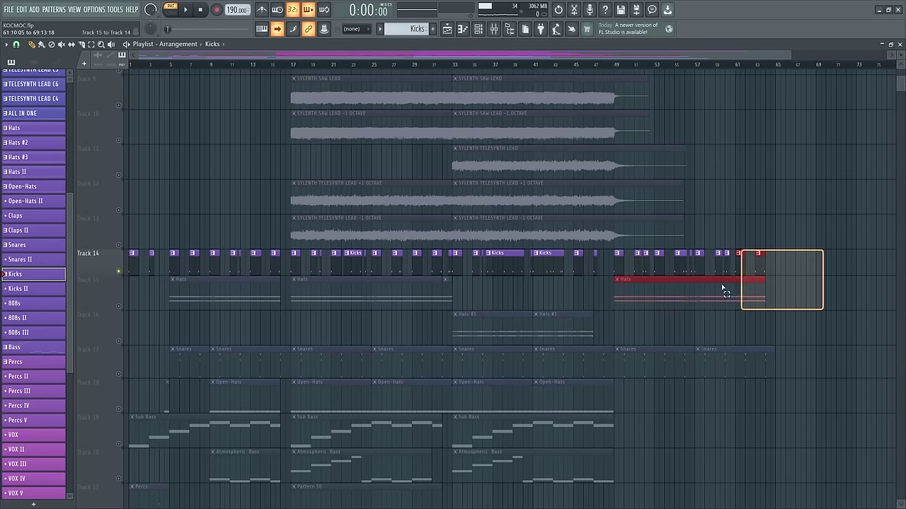
{"action": "left_click", "coordinate": [117, 285]}
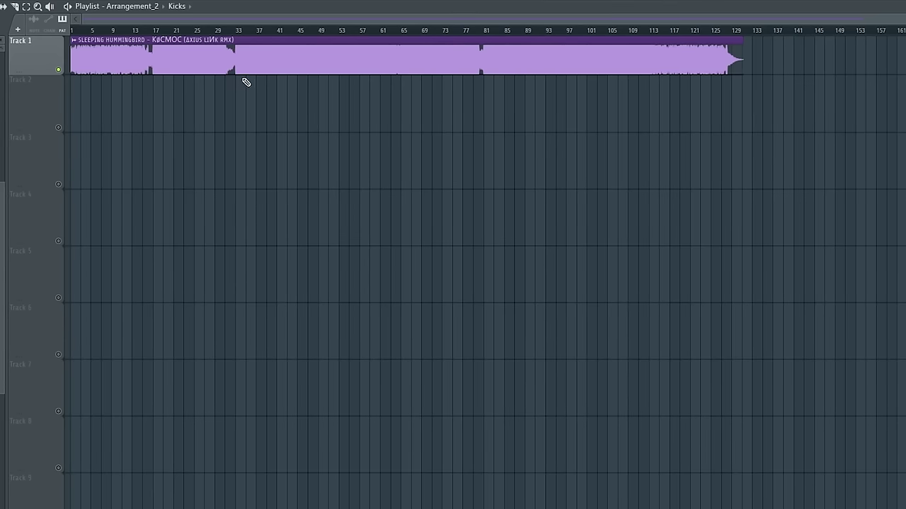
Review the timebase (PPQ) choices in the project's time settings and keep 96.
{"action": "scroll", "coordinate": [245, 81], "scroll_direction": "up", "scroll_amount": 6}
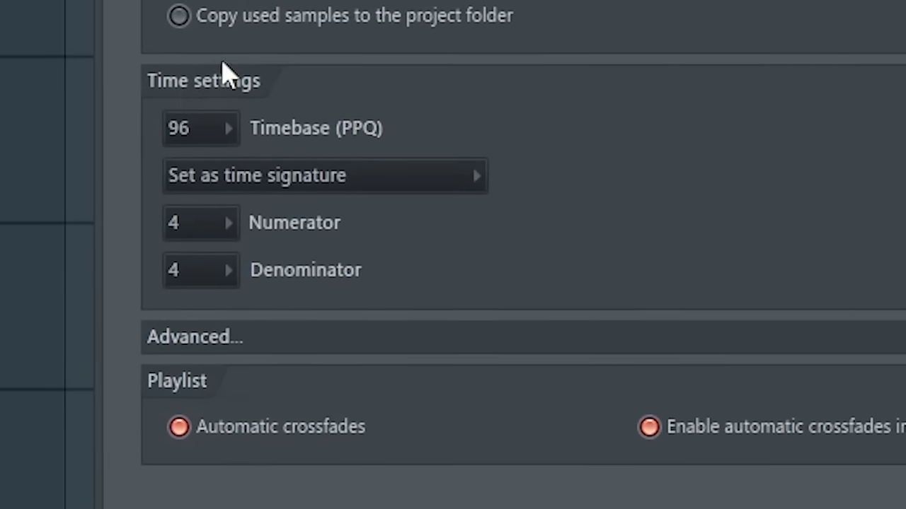
{"action": "left_click", "coordinate": [196, 131]}
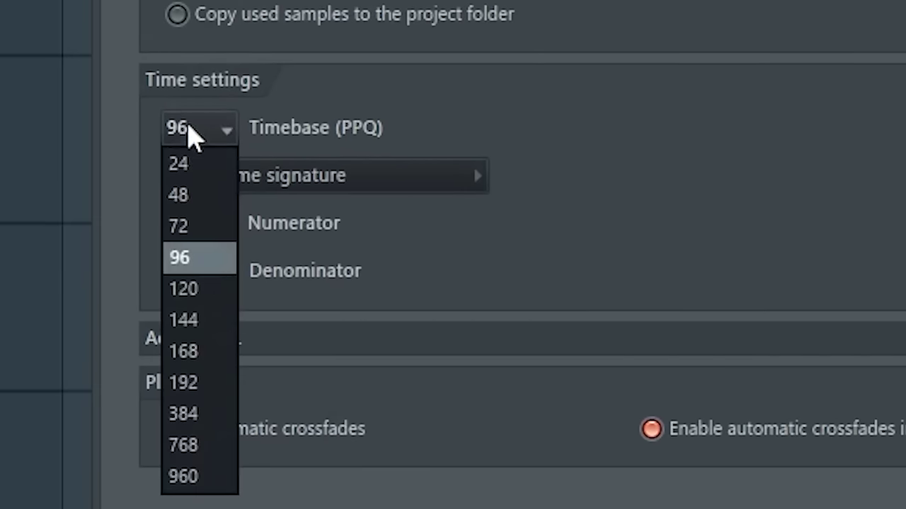
{"action": "left_click", "coordinate": [196, 259]}
{"action": "left_click", "coordinate": [203, 132]}
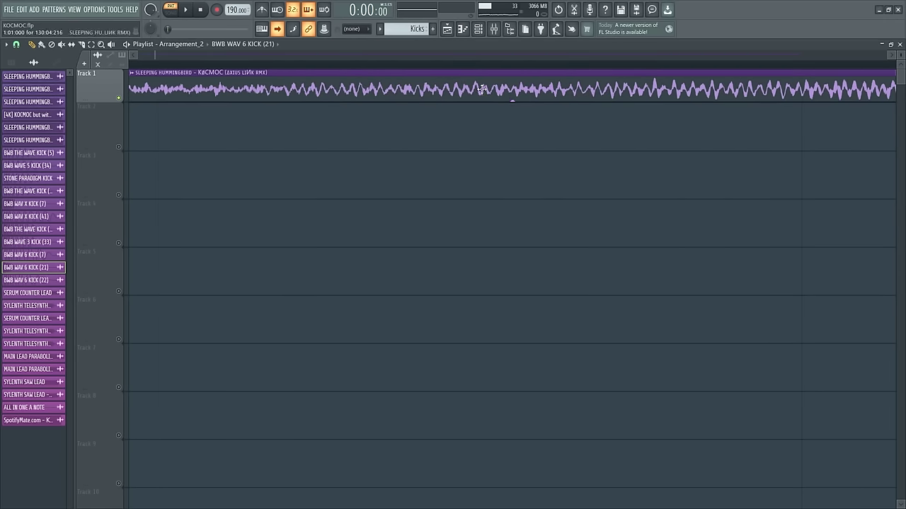
Overlay the BWB WAV 6 KICK (21) clip on the reference remix at bar 33 to compare waveforms, and move it back to Track 2.
{"action": "scroll", "coordinate": [375, 113], "scroll_direction": "down", "scroll_amount": 6}
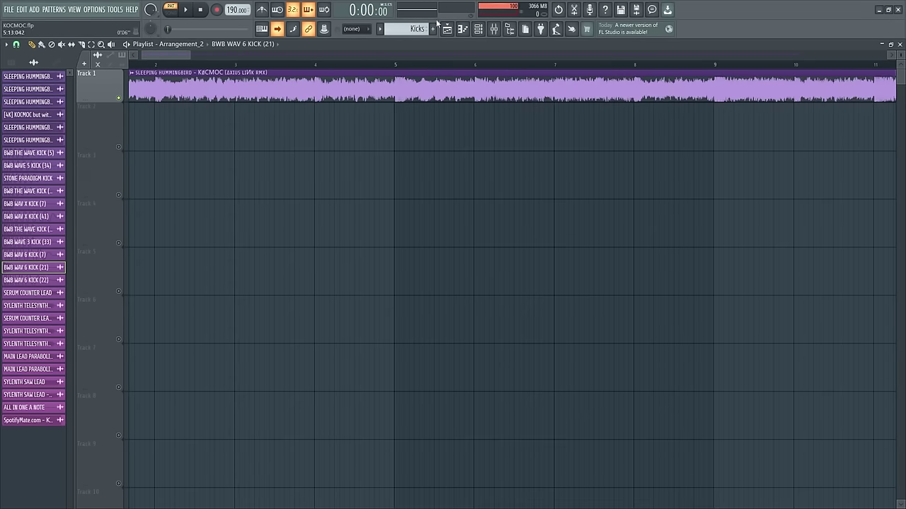
{"action": "scroll", "coordinate": [426, 113], "scroll_direction": "down", "scroll_amount": 9}
{"action": "scroll", "coordinate": [427, 113], "scroll_direction": "up", "scroll_amount": 6}
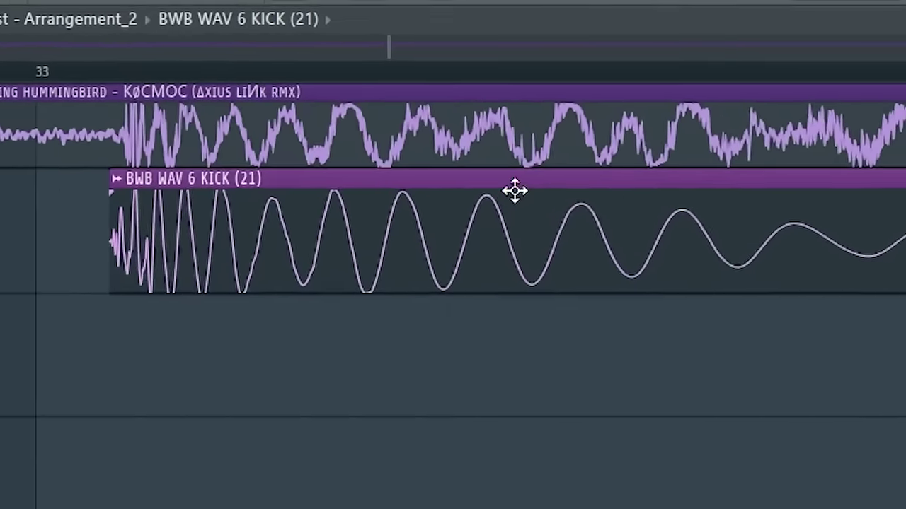
{"action": "left_click_drag", "start_coordinate": [514, 190], "coordinate": [526, 123]}
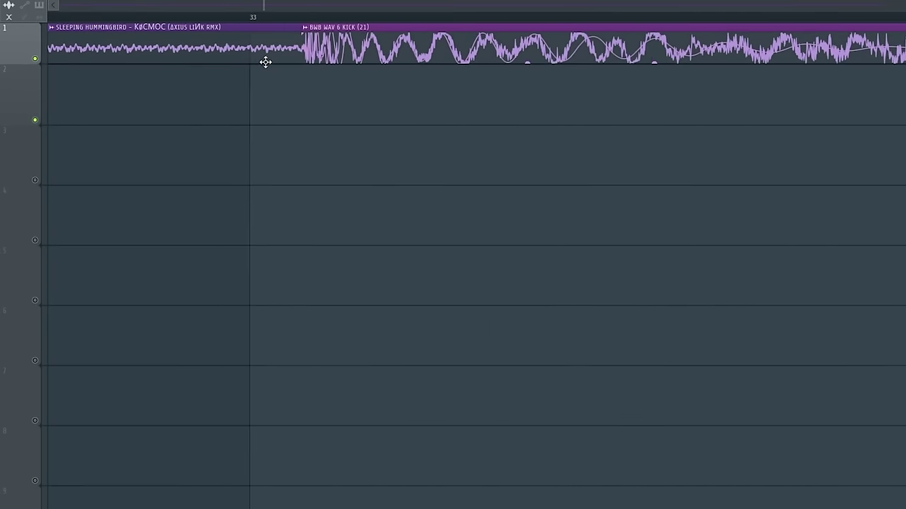
{"action": "scroll", "coordinate": [377, 113], "scroll_direction": "down", "scroll_amount": 8}
{"action": "left_click_drag", "start_coordinate": [317, 58], "coordinate": [320, 282]}
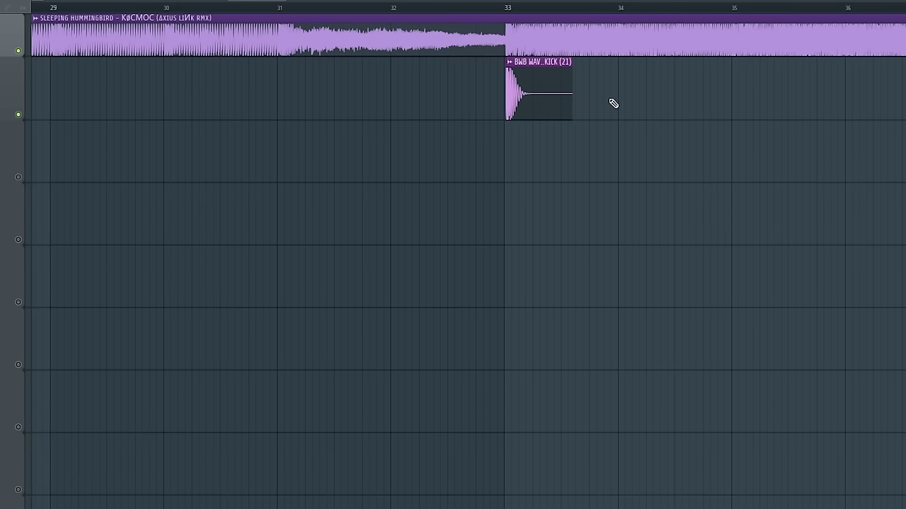
{"action": "key", "text": "ctrl+z"}
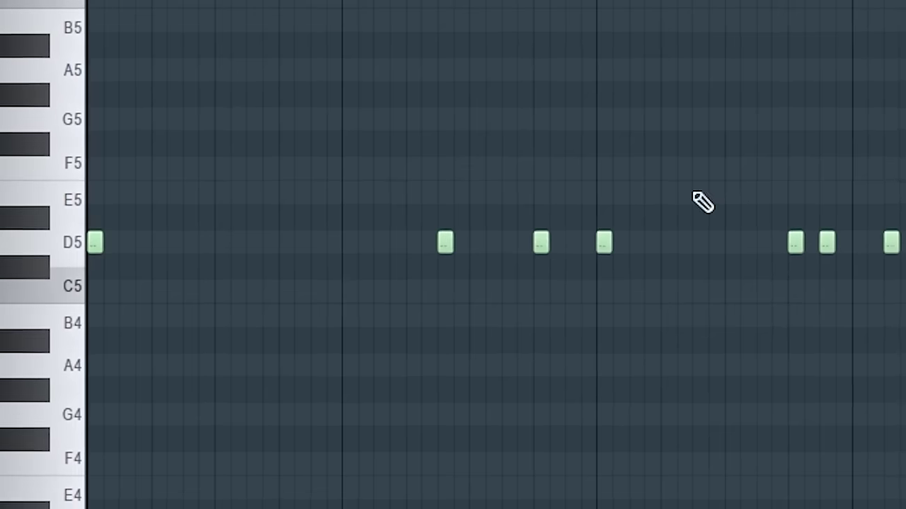
Select all the kick notes in the piano roll to inspect them, and close the mixer and piano roll.
{"action": "key", "text": "ctrl+a"}
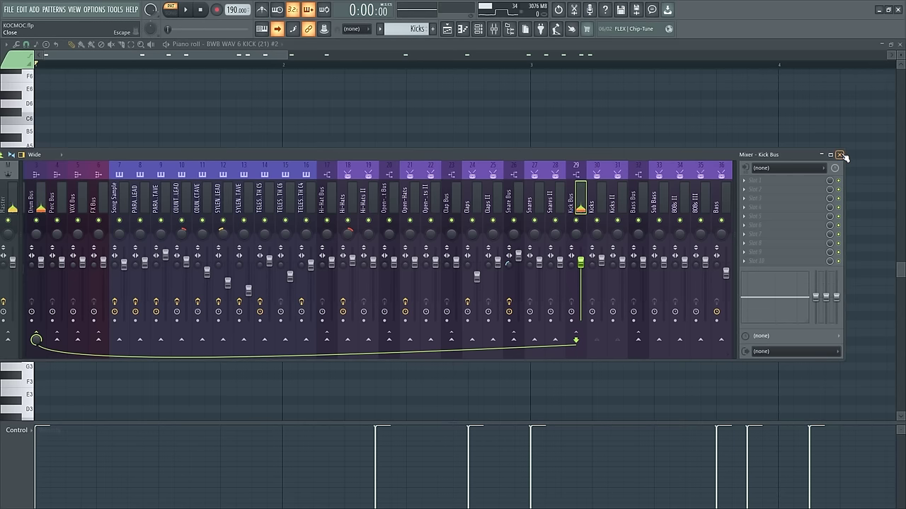
{"action": "left_click", "coordinate": [840, 154]}
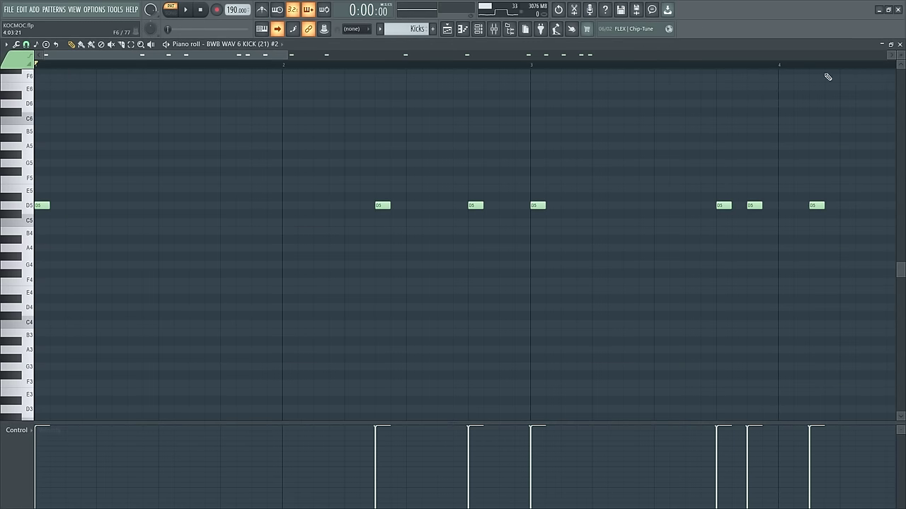
{"action": "left_click", "coordinate": [900, 45]}
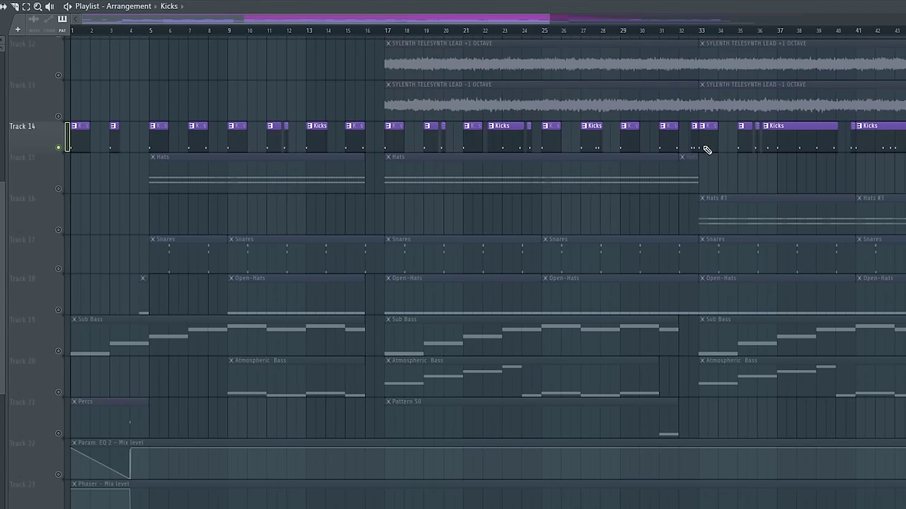
Examine how the Kicks clips are laid out along Track 14 of the playlist.
{"action": "scroll", "coordinate": [708, 148], "scroll_direction": "down", "scroll_amount": 4}
{"action": "left_click_drag", "start_coordinate": [825, 151], "coordinate": [71, 125]}
{"action": "left_click", "coordinate": [786, 174], "text": "ctrl"}
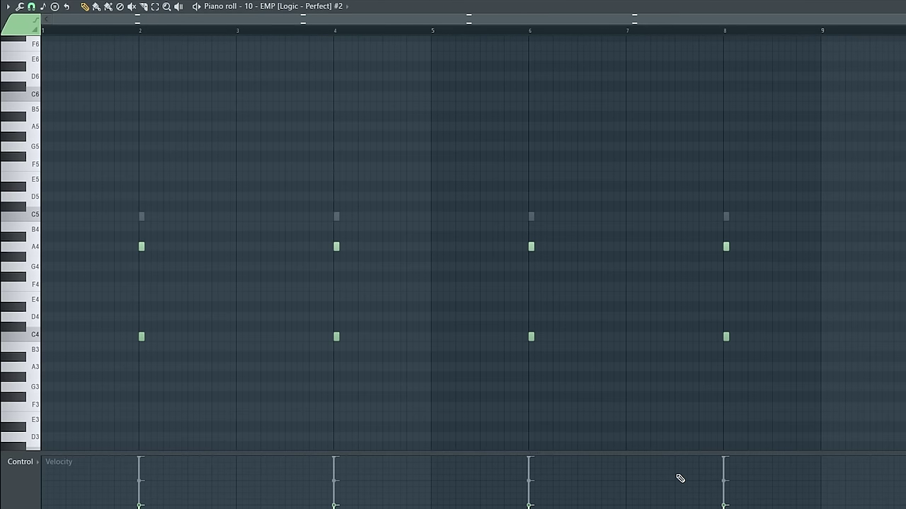
Inspect the BWB THE WAVE SNARE (40) notes and open the 10 - EMP [Logic - Perfect] #2 channel.
{"action": "key", "text": "F6"}
{"action": "left_click", "coordinate": [755, 386]}
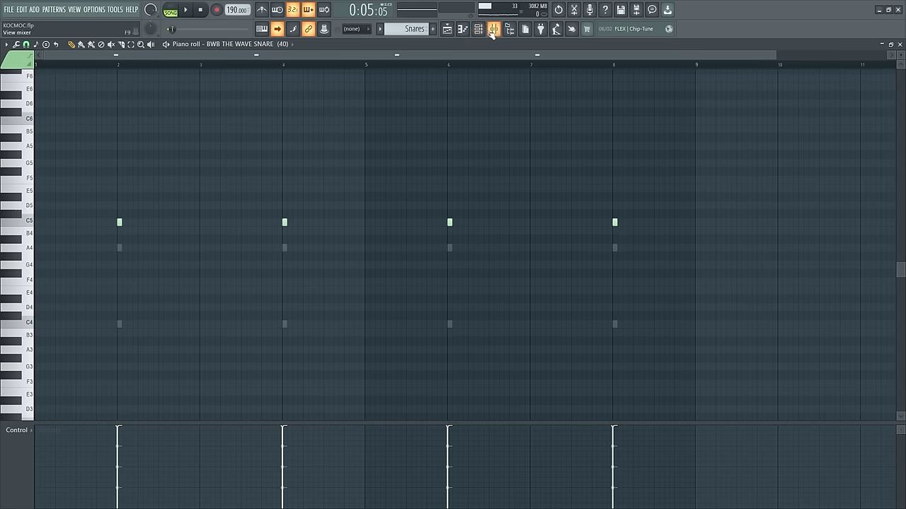
{"action": "left_click", "coordinate": [480, 29]}
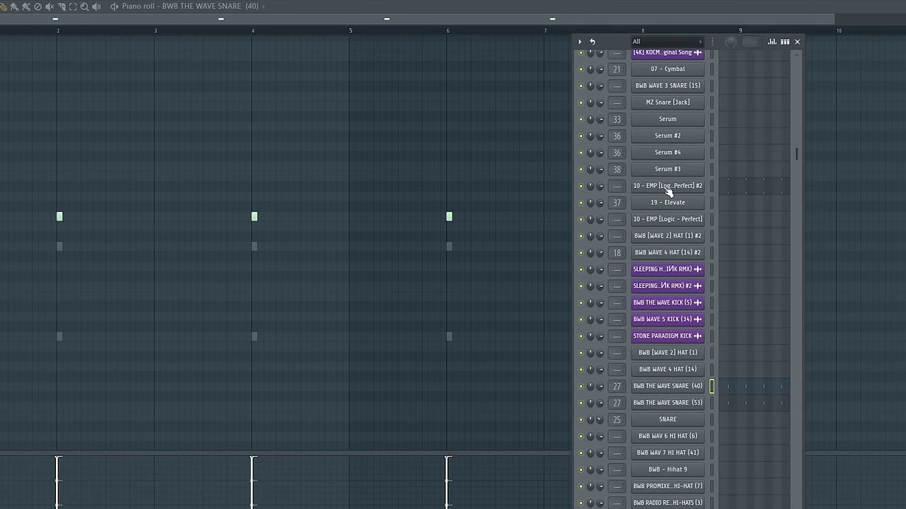
{"action": "left_click", "coordinate": [668, 188]}
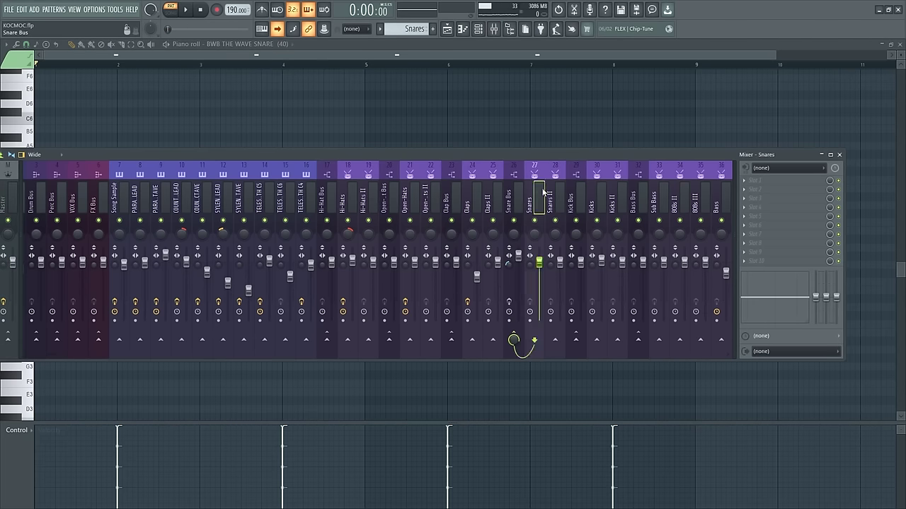
Inspect the Snare Bus's DS-10 Drum Shaper effect and the Snares clips in the playlist.
{"action": "left_click", "coordinate": [521, 200]}
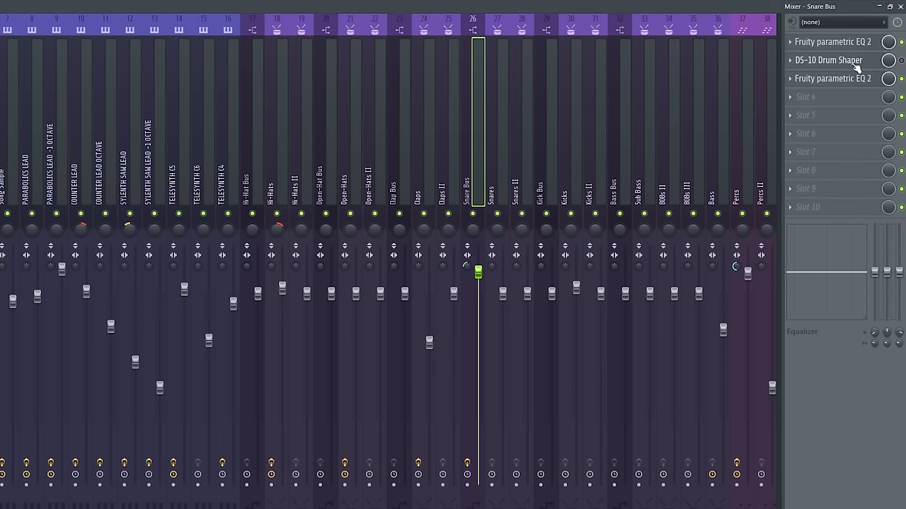
{"action": "left_click", "coordinate": [856, 62]}
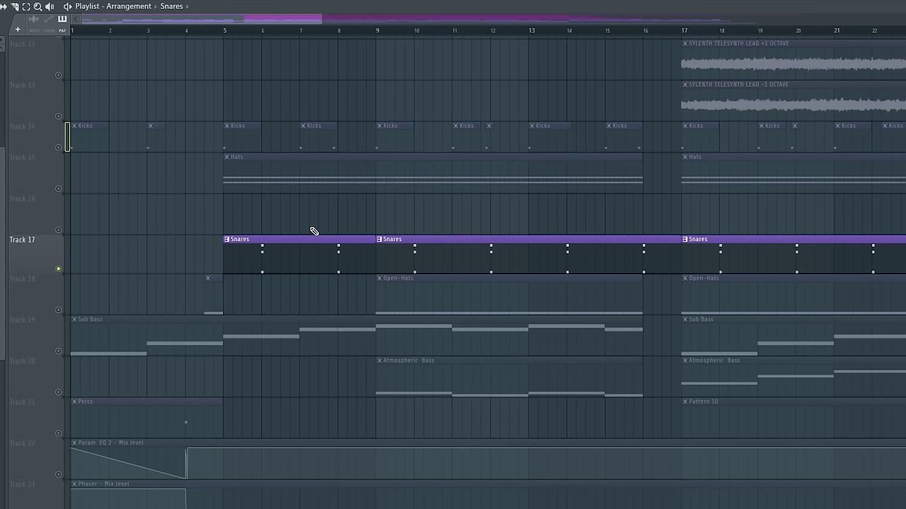
{"action": "scroll", "coordinate": [313, 232], "scroll_direction": "up", "scroll_amount": 5}
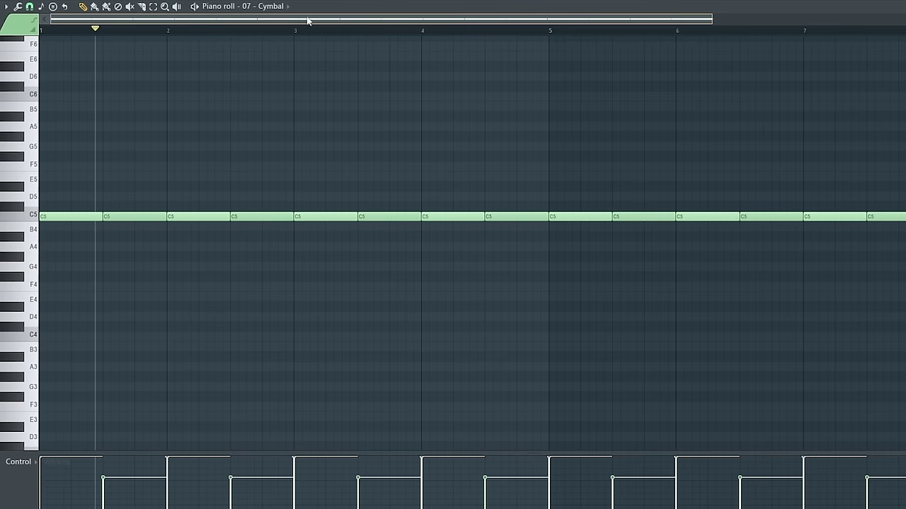
Open the 07 - Cymbal sampler of the Open-Hats pattern to inspect its settings, and close it.
{"action": "left_click", "coordinate": [478, 30]}
{"action": "left_click", "coordinate": [631, 97]}
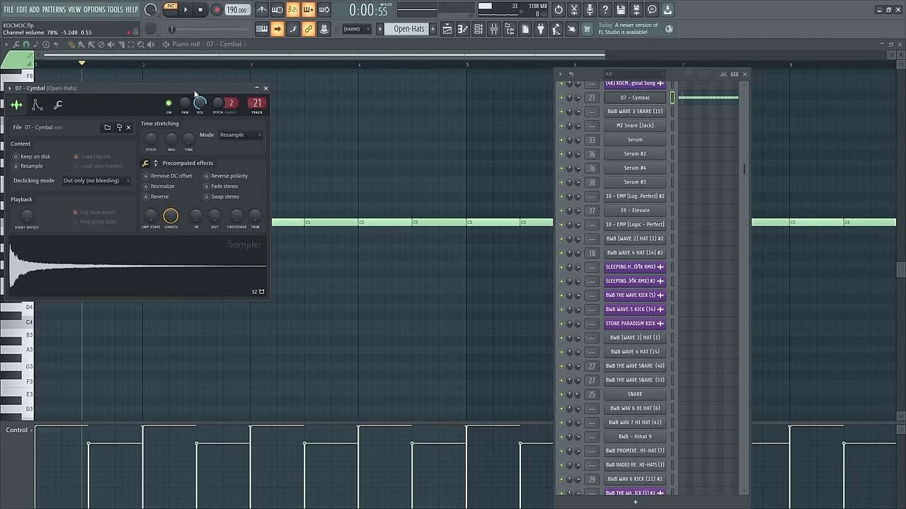
{"action": "left_click_drag", "start_coordinate": [195, 92], "coordinate": [318, 113]}
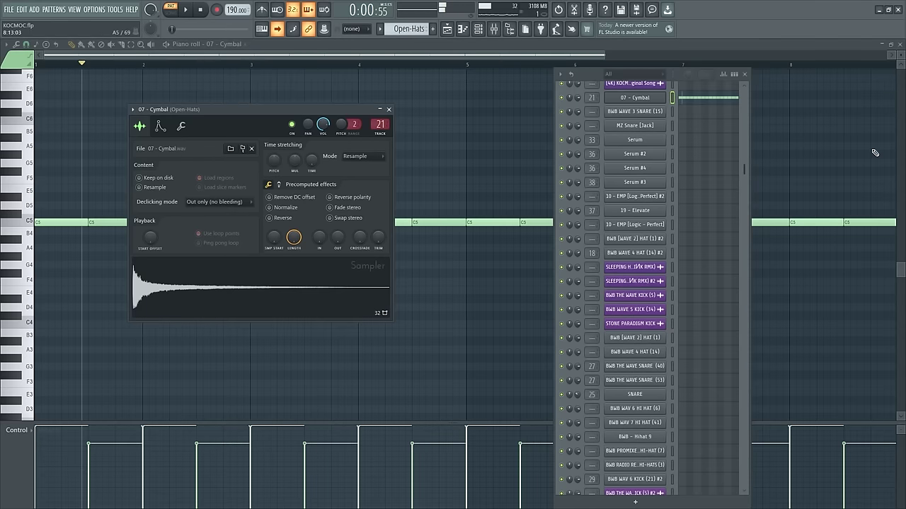
{"action": "left_click", "coordinate": [744, 74]}
{"action": "left_click", "coordinate": [388, 110]}
Select all the open-hat notes in the piano roll to examine their velocities, and deselect them.
{"action": "scroll", "coordinate": [338, 286], "scroll_direction": "down", "scroll_amount": 1}
{"action": "key", "text": "ctrl+a"}
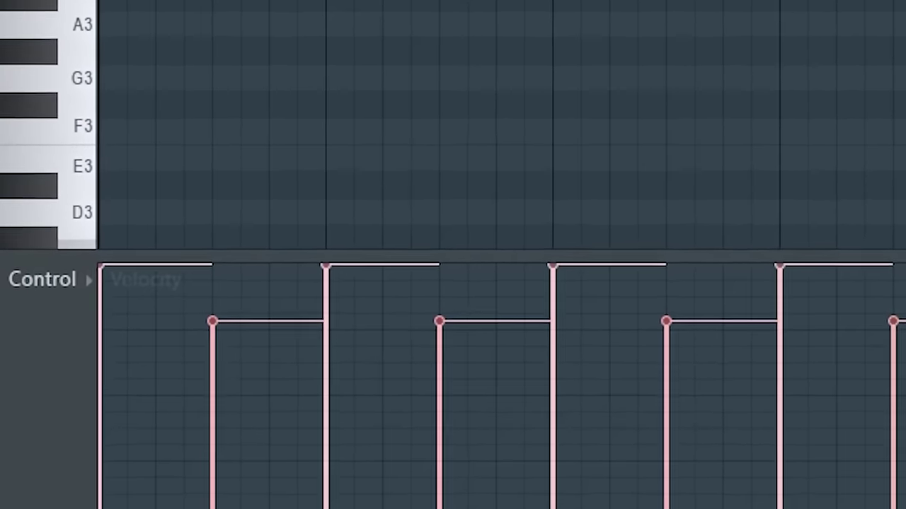
{"action": "scroll", "coordinate": [453, 382], "scroll_direction": "up", "scroll_amount": 2}
{"action": "scroll", "coordinate": [453, 382], "scroll_direction": "down", "scroll_amount": 2}
{"action": "key", "text": "ctrl+d"}
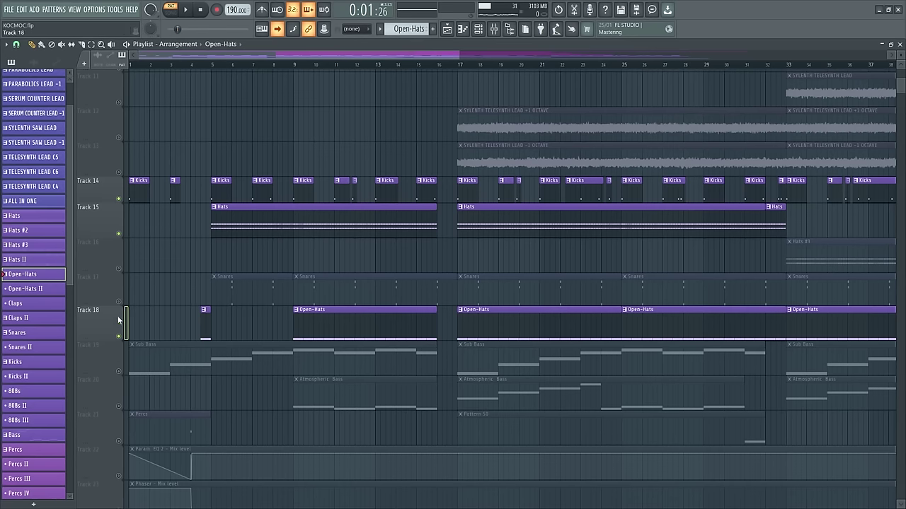
Solo the Percs on Track 21 of the playlist and unmute the Param. EQ 2 mix level automation on Track 22.
{"action": "left_click", "coordinate": [118, 302]}
{"action": "right_click", "coordinate": [118, 441]}
{"action": "scroll", "coordinate": [198, 388], "scroll_direction": "up", "scroll_amount": 5}
{"action": "scroll", "coordinate": [198, 388], "scroll_direction": "down", "scroll_amount": 4}
{"action": "left_click", "coordinate": [119, 301]}
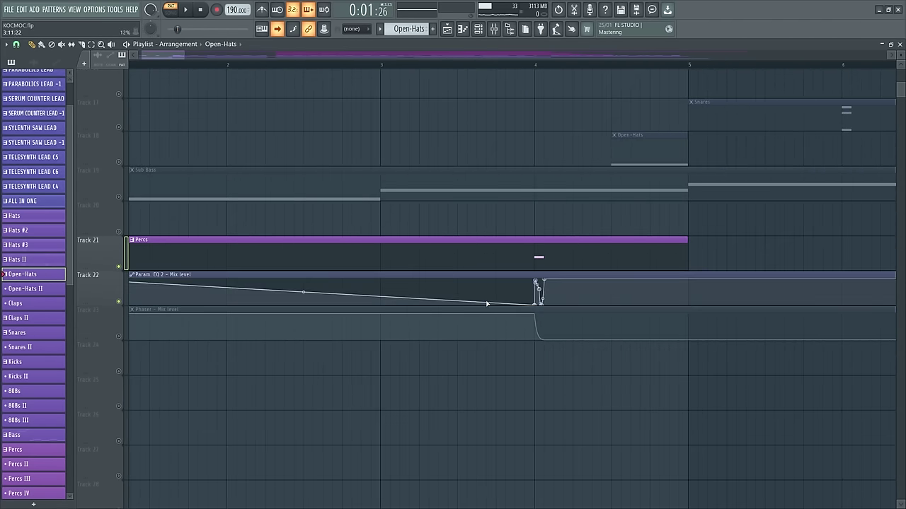
Open the Percs pattern's piano roll, inspect the 19 - Elevate sampler, and close its window.
{"action": "scroll", "coordinate": [487, 304], "scroll_direction": "up", "scroll_amount": 3}
{"action": "double_click", "coordinate": [542, 247]}
{"action": "left_click", "coordinate": [479, 31]}
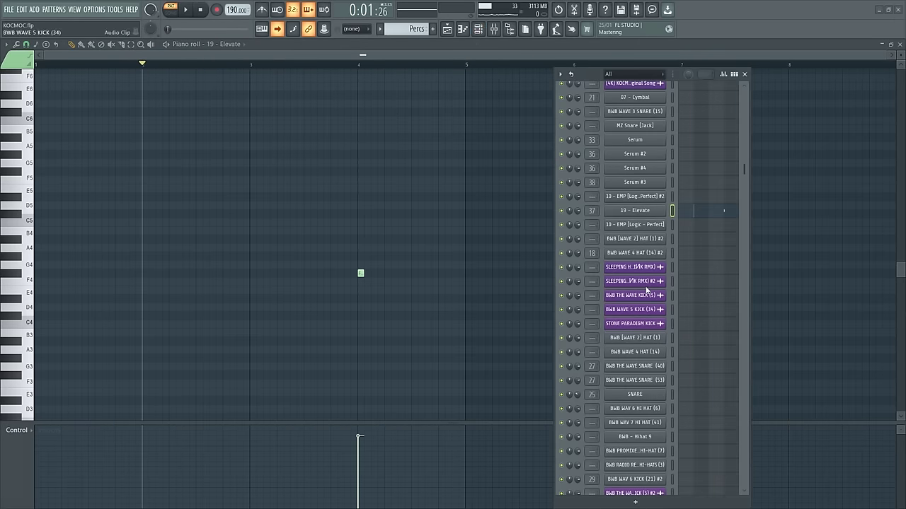
{"action": "left_click", "coordinate": [645, 211]}
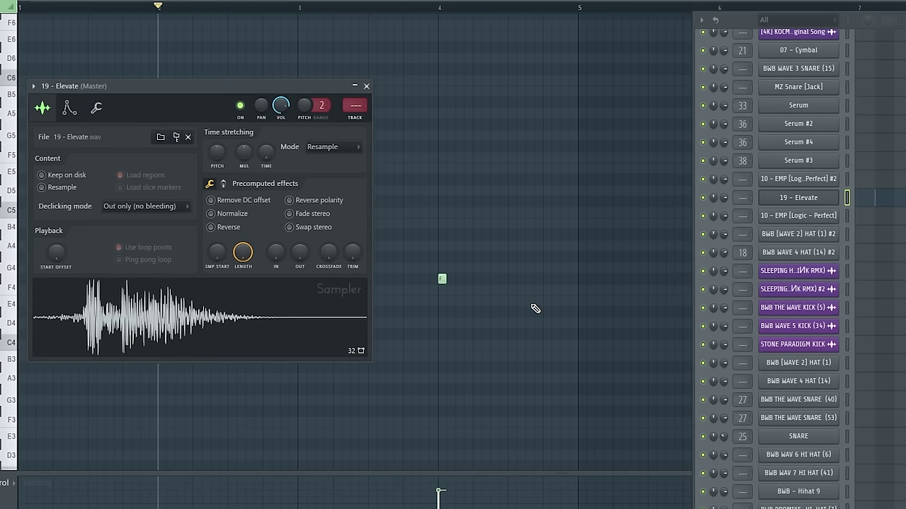
{"action": "left_click_drag", "start_coordinate": [339, 119], "coordinate": [339, 90]}
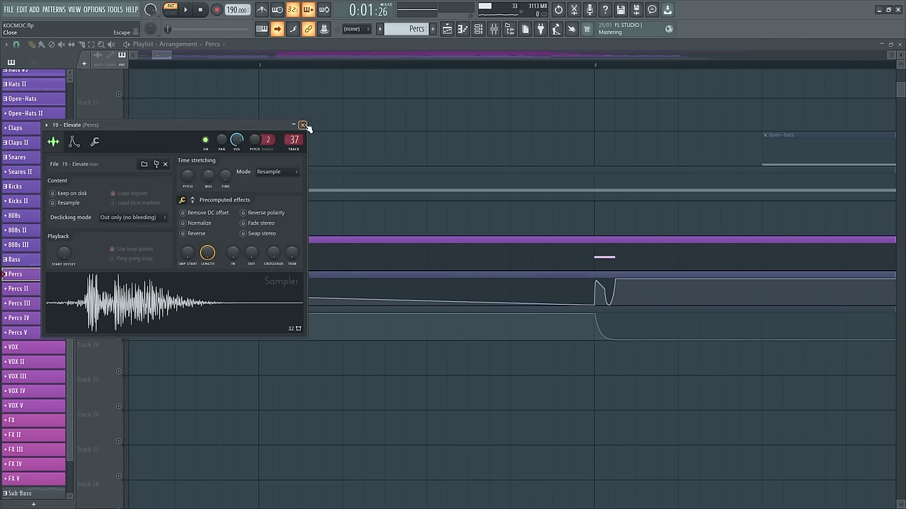
{"action": "left_click", "coordinate": [304, 126]}
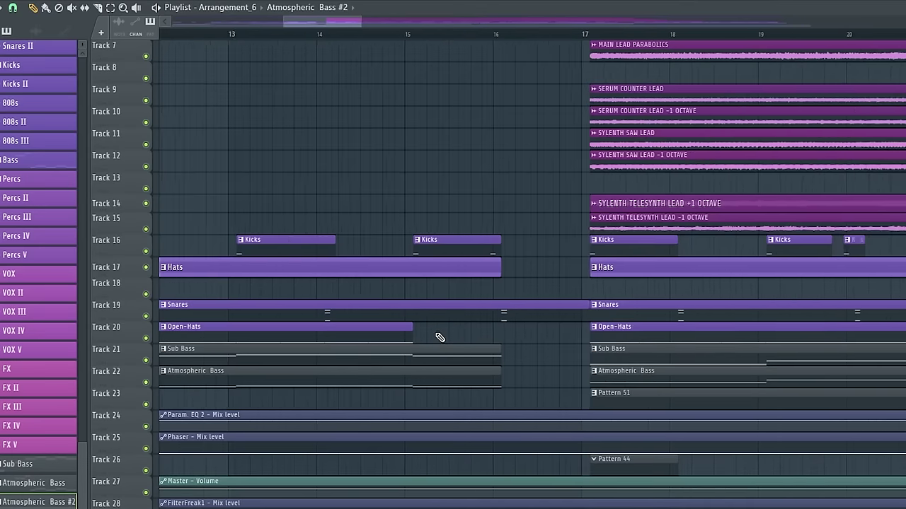
Select the Kicks, Hats, Snares, Sub Bass and Atmospheric Bass clips just before bar 16 on Tracks 16 to 22.
{"action": "scroll", "coordinate": [423, 336], "scroll_direction": "up", "scroll_amount": 5}
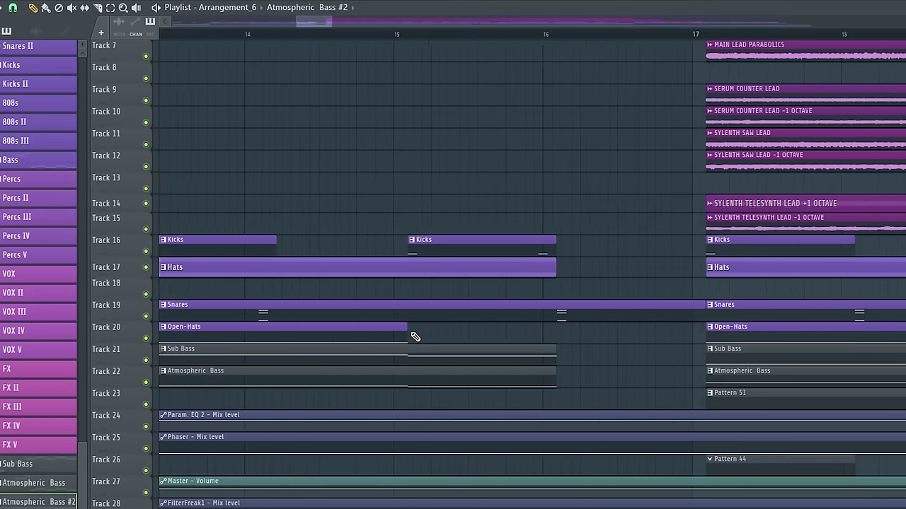
{"action": "key", "text": "s"}
{"action": "scroll", "coordinate": [369, 334], "scroll_direction": "down", "scroll_amount": 4}
{"action": "left_click_drag", "start_coordinate": [452, 236], "coordinate": [477, 380]}
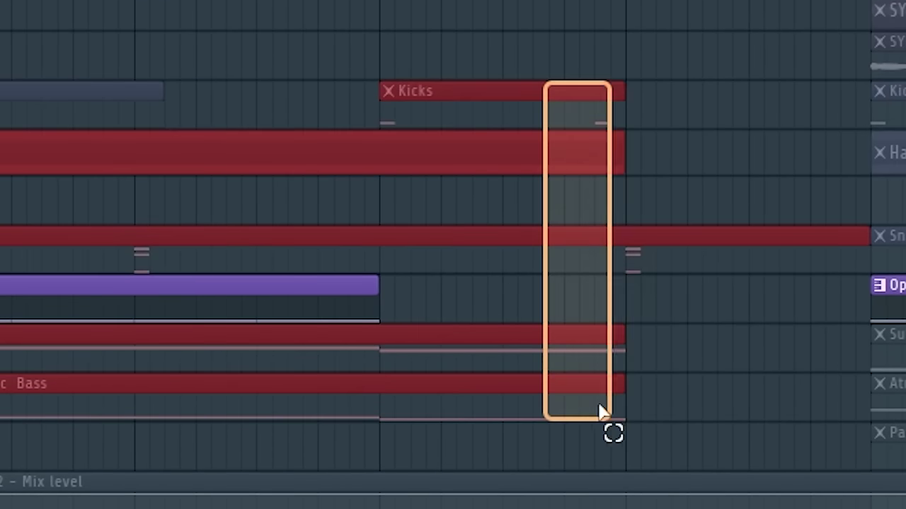
{"action": "left_click_drag", "start_coordinate": [599, 413], "coordinate": [601, 414]}
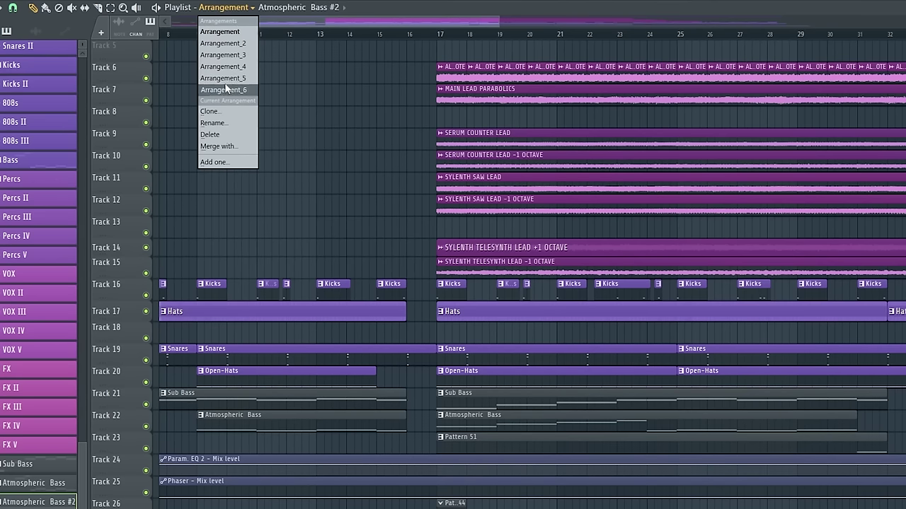
Switch the playlist to Arrangement_5 and then Arrangement_6 to compare the clips around bars 15 to 17.
{"action": "left_click", "coordinate": [223, 78]}
{"action": "left_click", "coordinate": [224, 7]}
{"action": "left_click", "coordinate": [223, 90]}
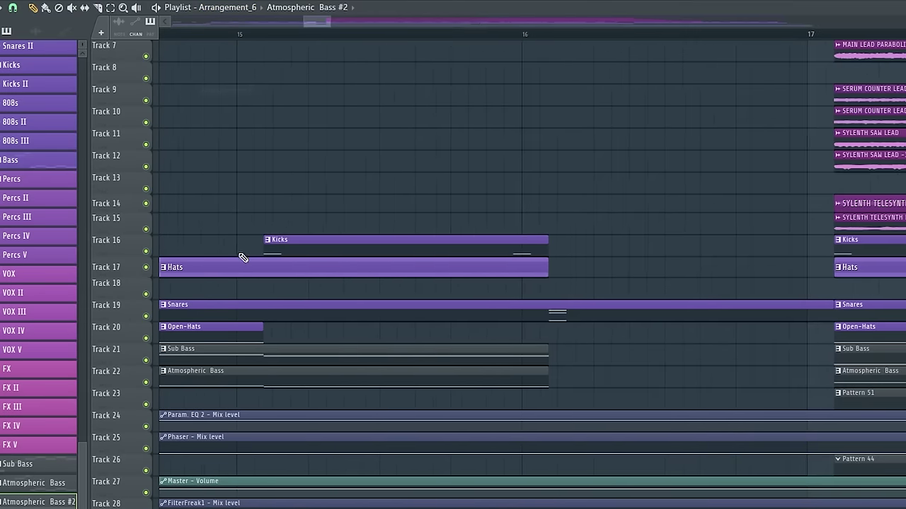
{"action": "scroll", "coordinate": [272, 339], "scroll_direction": "down", "scroll_amount": 4}
{"action": "scroll", "coordinate": [320, 397], "scroll_direction": "up", "scroll_amount": 4}
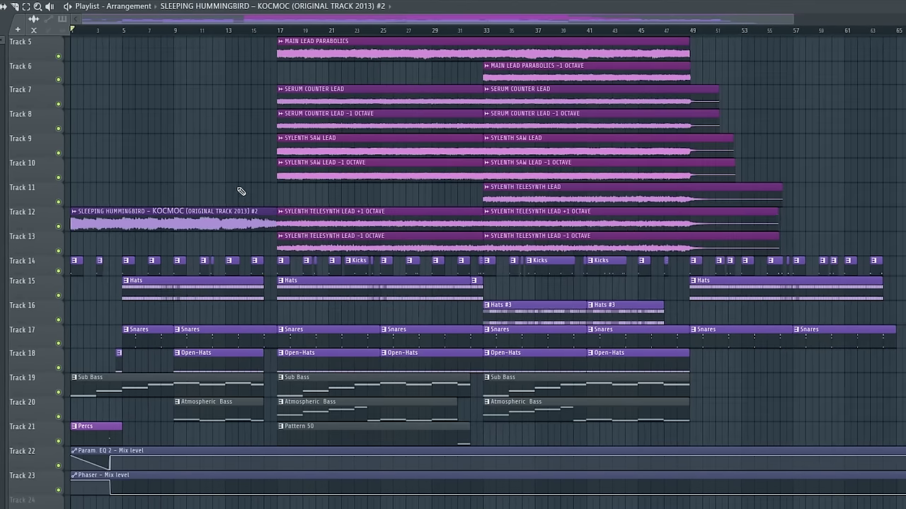
Examine the lead clips from bar 17 in the main arrangement and the Song Sample mixer track, and close the mixer.
{"action": "scroll", "coordinate": [219, 162], "scroll_direction": "up", "scroll_amount": 4}
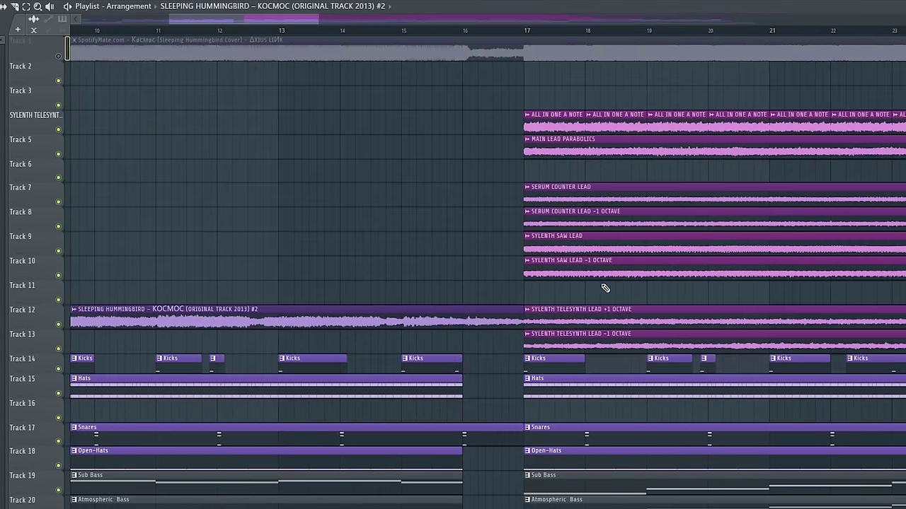
{"action": "scroll", "coordinate": [600, 289], "scroll_direction": "down", "scroll_amount": 5}
{"action": "scroll", "coordinate": [316, 202], "scroll_direction": "up", "scroll_amount": 3}
{"action": "scroll", "coordinate": [317, 173], "scroll_direction": "down", "scroll_amount": 2}
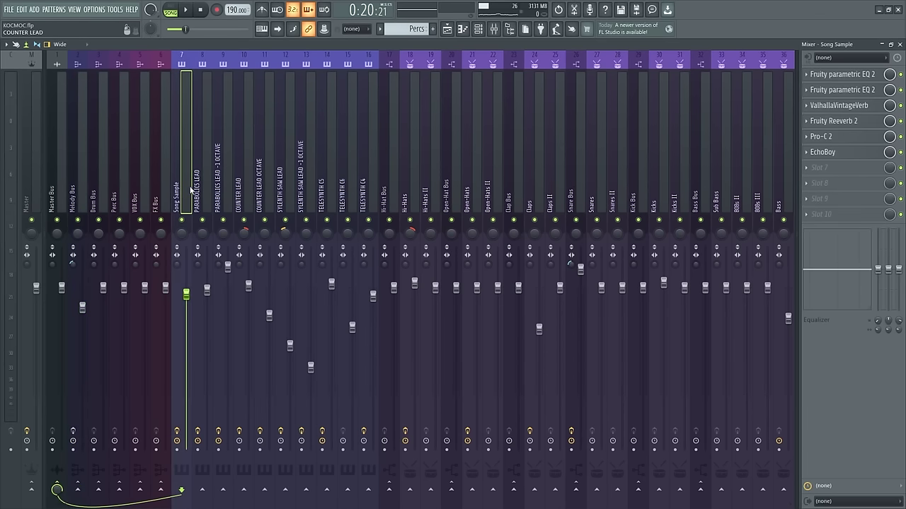
{"action": "left_click", "coordinate": [900, 44]}
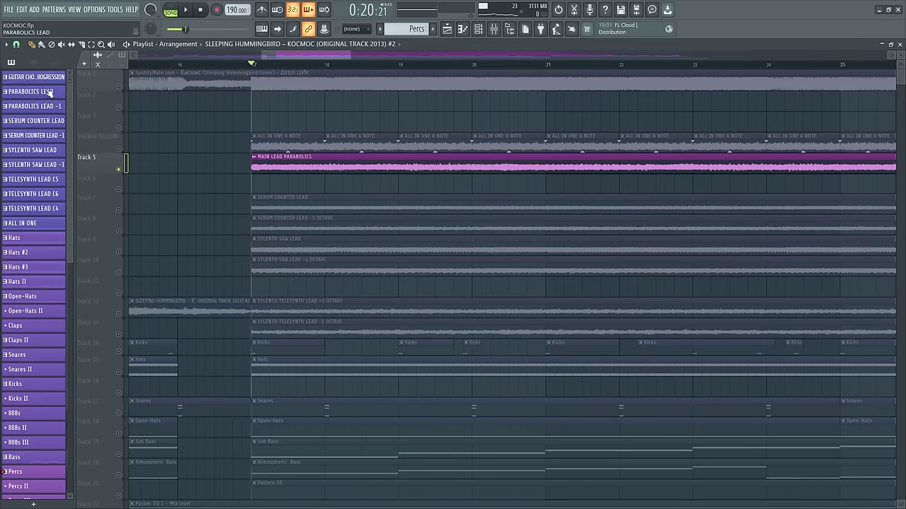
Open the PARABOLICS LEAD pattern's notes, inspect its Serum oscillators and effects and its mixer EQ, and close both plugin windows.
{"action": "double_click", "coordinate": [48, 107]}
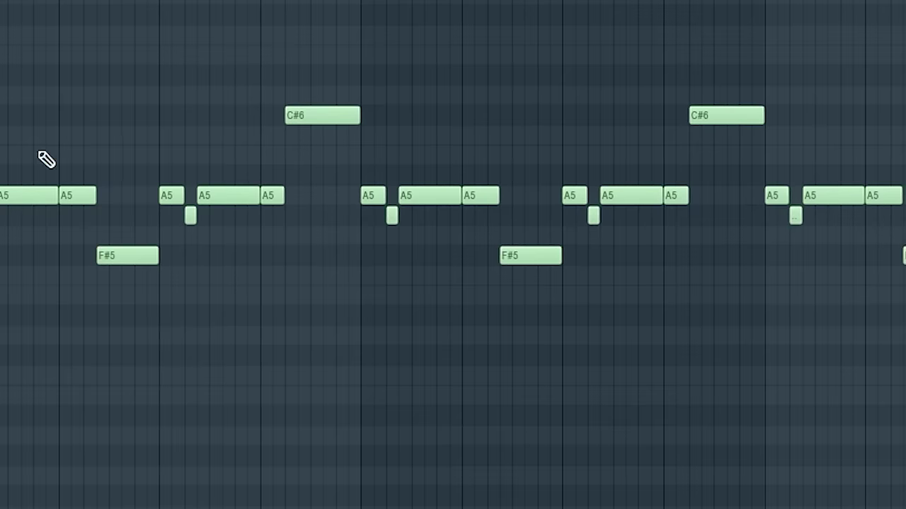
{"action": "scroll", "coordinate": [40, 153], "scroll_direction": "down", "scroll_amount": 3}
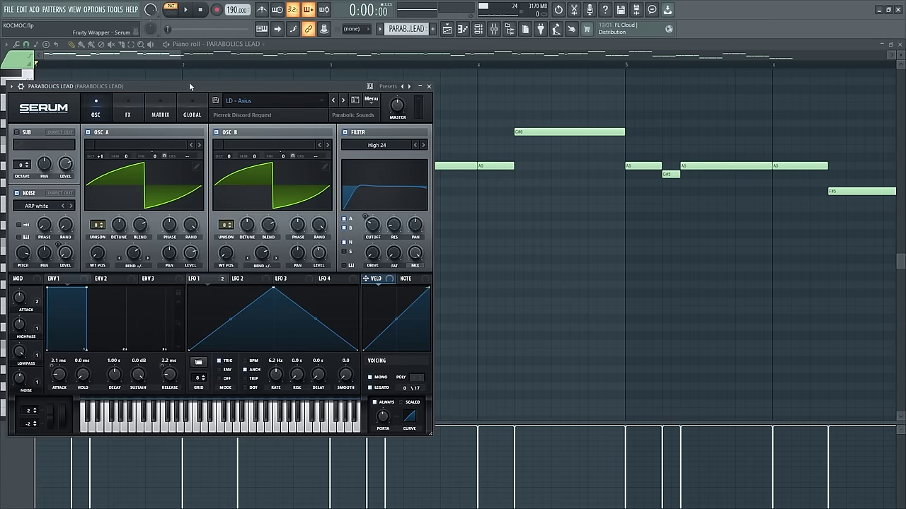
{"action": "left_click_drag", "start_coordinate": [189, 82], "coordinate": [353, 82]}
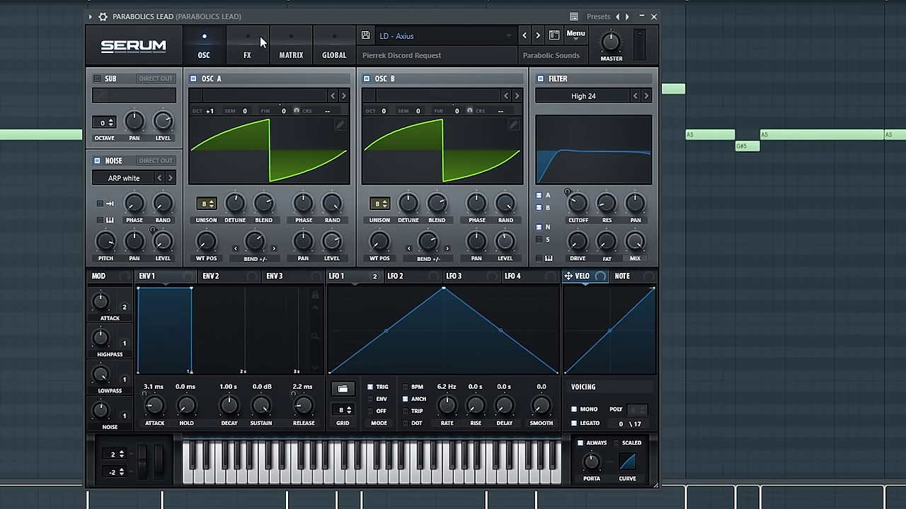
{"action": "left_click", "coordinate": [276, 53]}
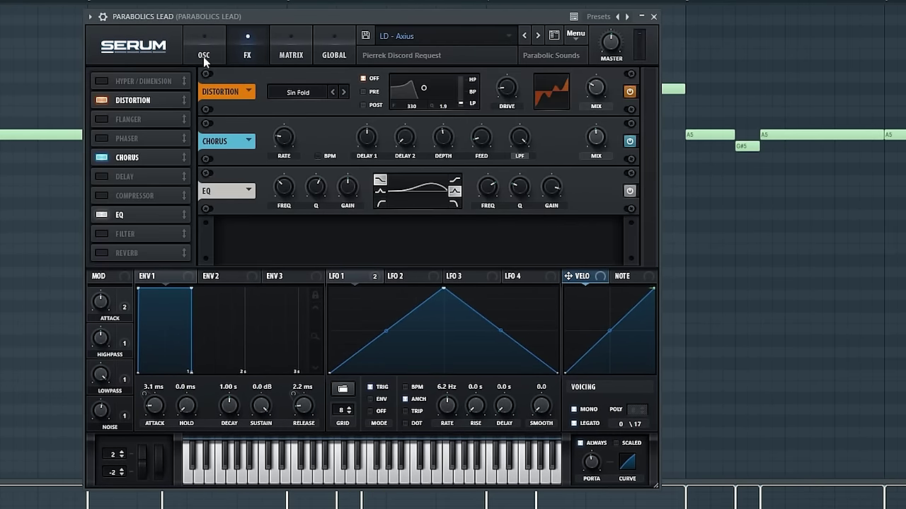
{"action": "left_click", "coordinate": [203, 55]}
{"action": "left_click", "coordinate": [654, 16]}
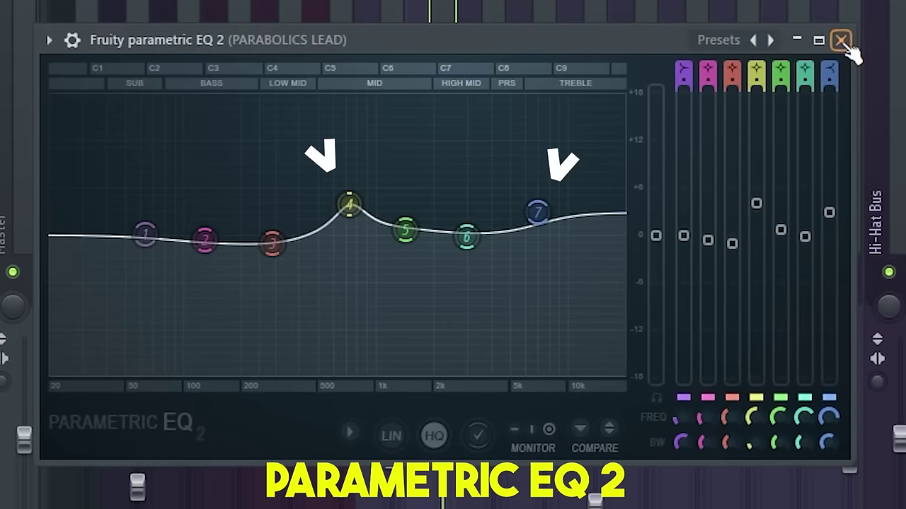
{"action": "left_click", "coordinate": [842, 41]}
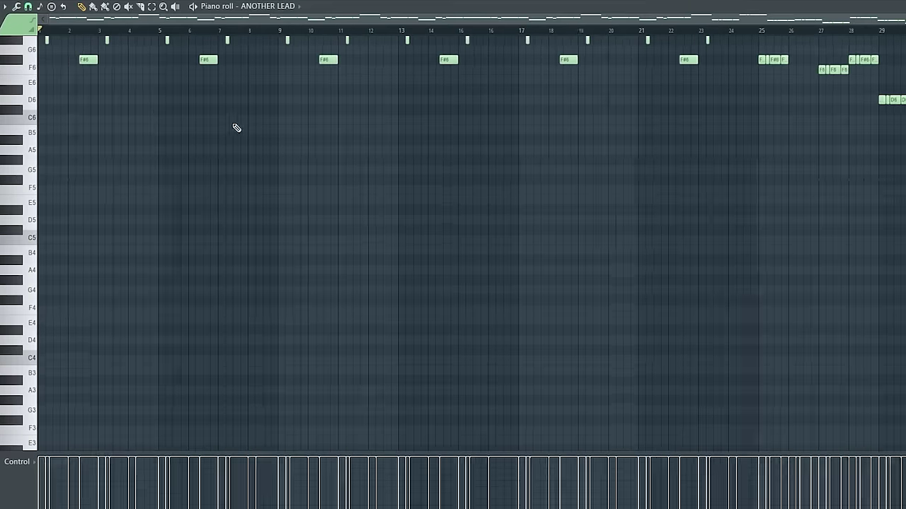
Examine the ANOTHER LEAD notes in the piano roll across the low and high octaves and play them back.
{"action": "scroll", "coordinate": [162, 109], "scroll_direction": "up", "scroll_amount": 5}
{"action": "scroll", "coordinate": [210, 27], "scroll_direction": "up", "scroll_amount": 3}
{"action": "scroll", "coordinate": [208, 91], "scroll_direction": "down", "scroll_amount": 4}
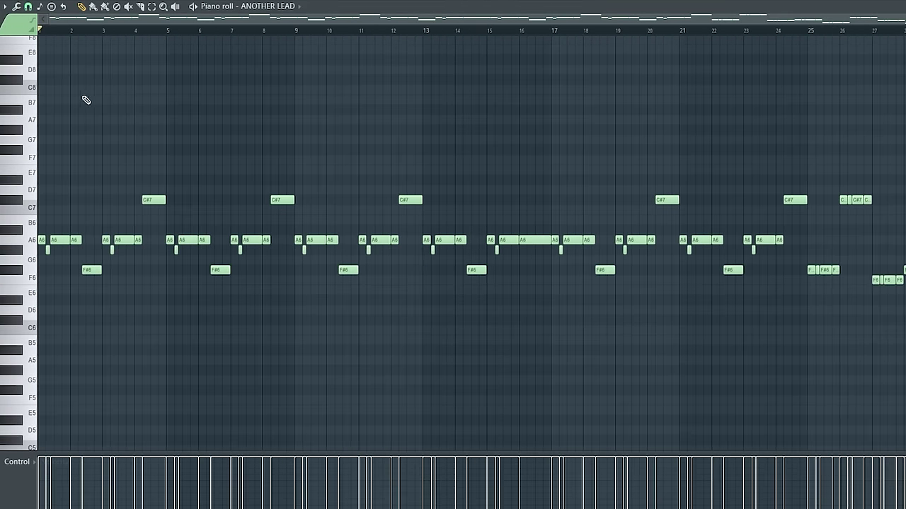
{"action": "scroll", "coordinate": [85, 97], "scroll_direction": "up", "scroll_amount": 3}
{"action": "key", "text": "space"}
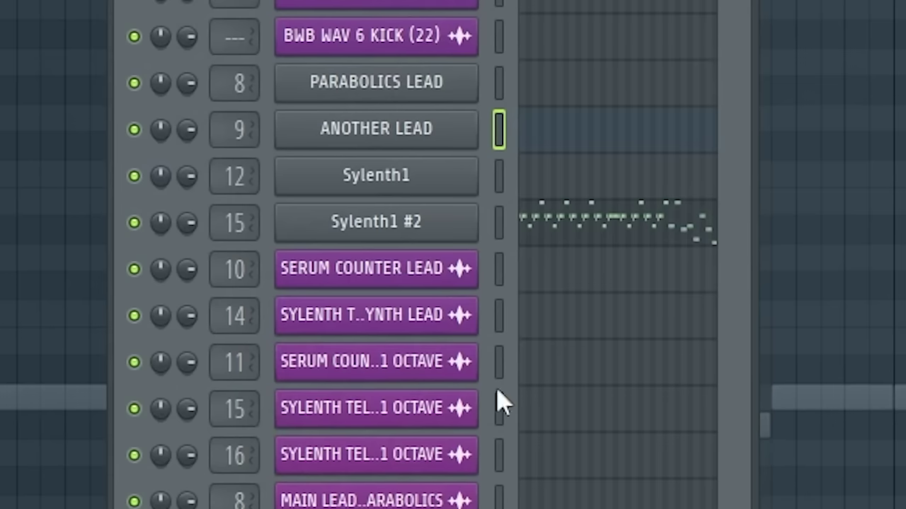
Open the Sylenth1 #2 notes, close the SYLENTH SAW LEAD reverb window, and audition the Sylenth1 #2 and Sylenth1 melodies.
{"action": "left_click", "coordinate": [601, 244]}
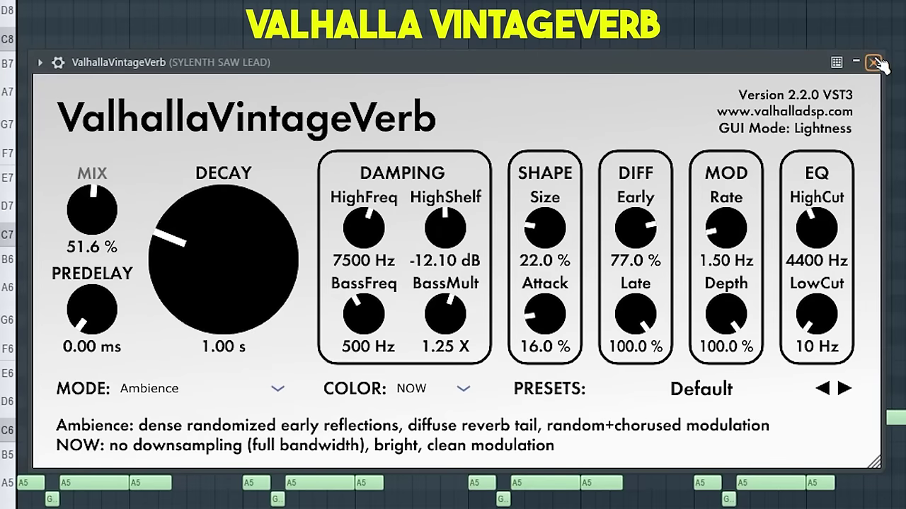
{"action": "left_click", "coordinate": [876, 63]}
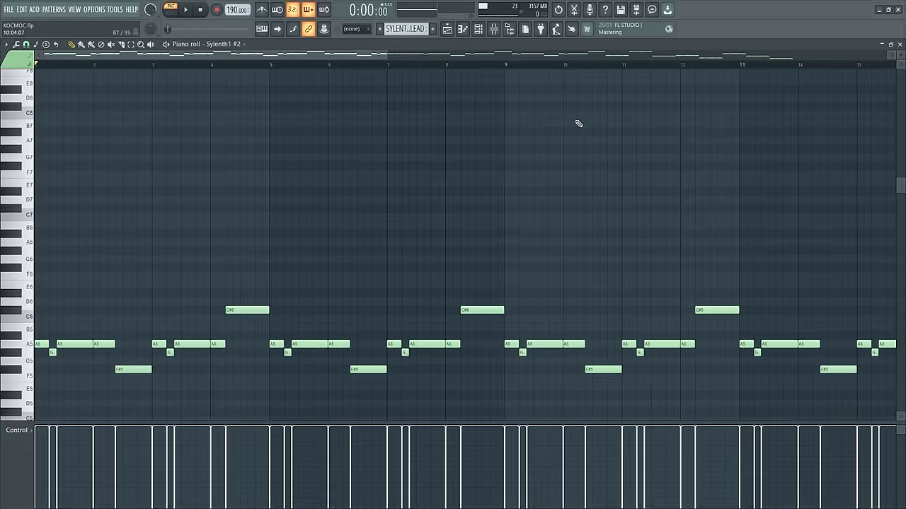
{"action": "key", "text": "space"}
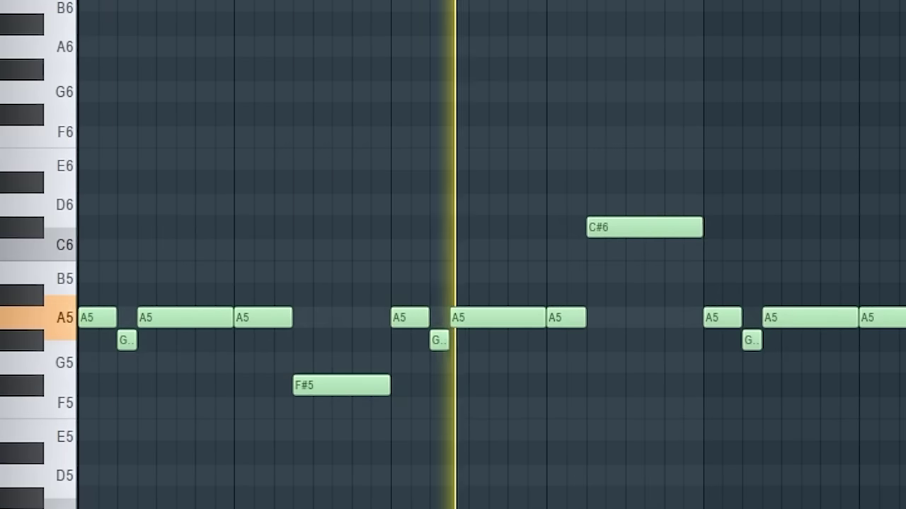
{"action": "key", "text": "space"}
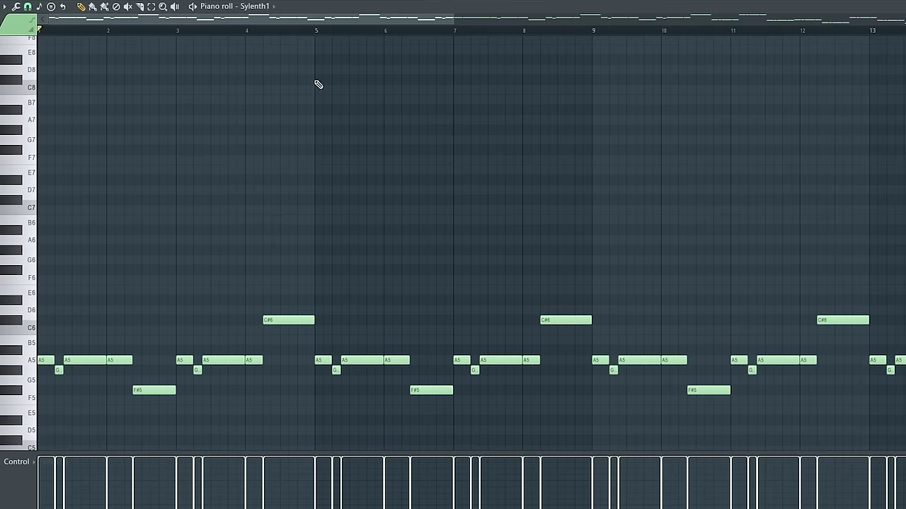
{"action": "key", "text": "space"}
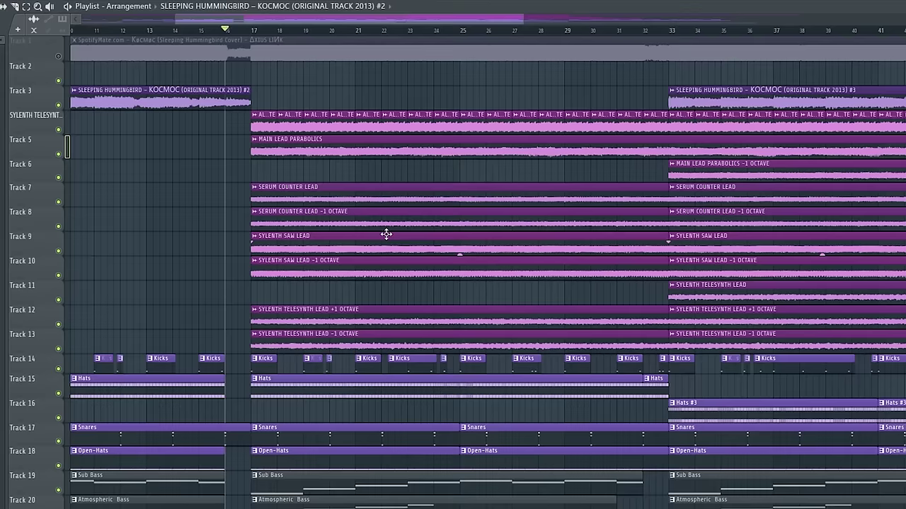
Solo Track 12 in the playlist to audition the SYLENTH TELESYNTH LEAD +1 OCTAVE clip.
{"action": "scroll", "coordinate": [331, 235], "scroll_direction": "up", "scroll_amount": 3}
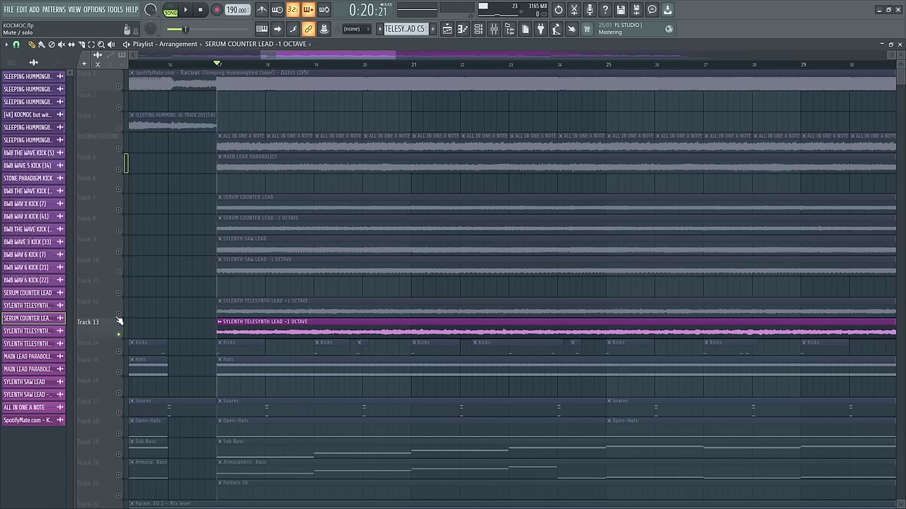
{"action": "left_click", "coordinate": [118, 313], "text": "ctrl"}
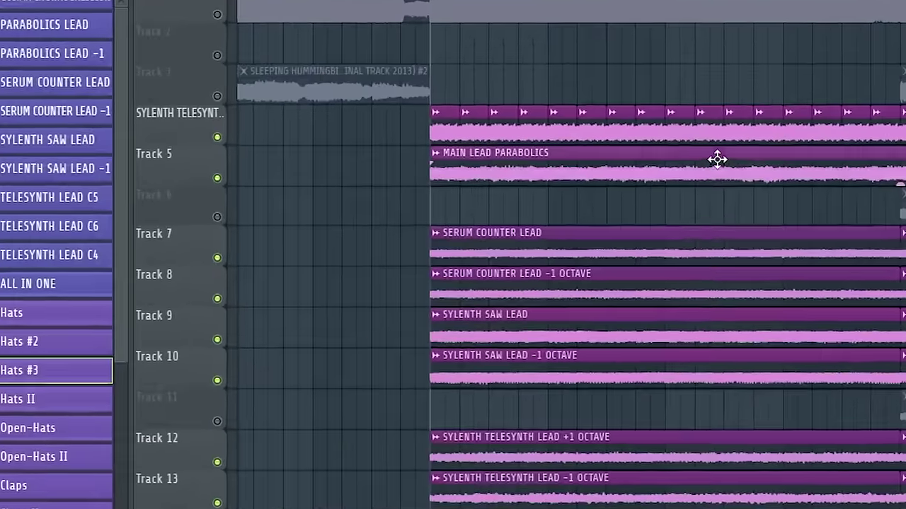
Open the MAIN LEAD PARABOLICS audio clip's settings on Track 5, inspect them, and close the window.
{"action": "double_click", "coordinate": [718, 160]}
{"action": "left_click_drag", "start_coordinate": [497, 25], "coordinate": [639, 27]}
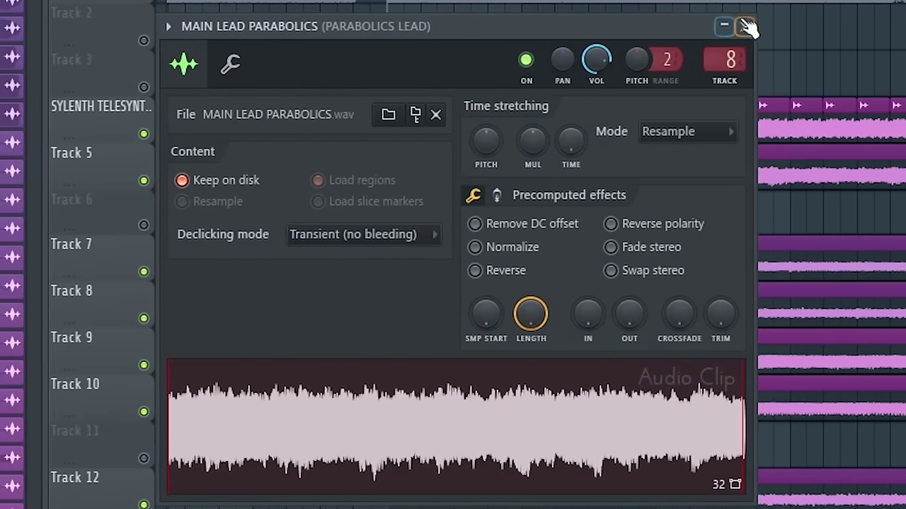
{"action": "left_click", "coordinate": [748, 27]}
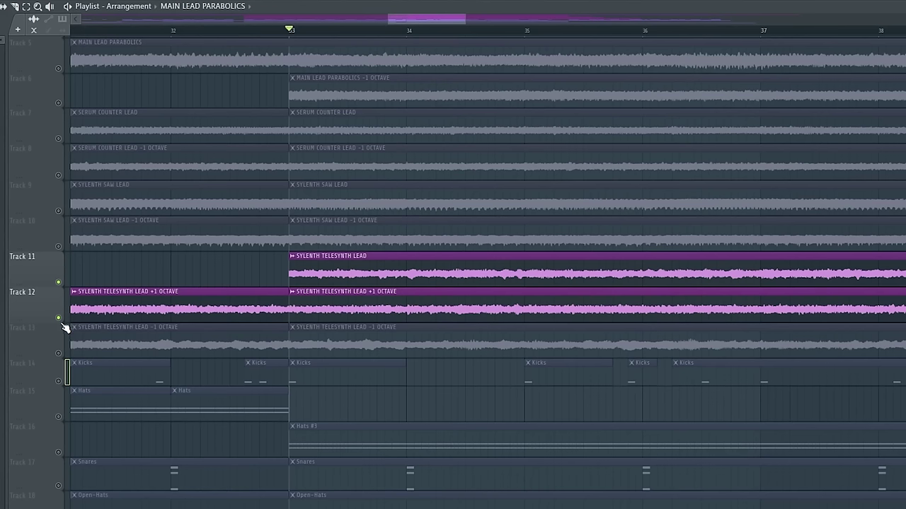
Unmute Track 13 alongside Tracks 11 and 12 and play the three SYLENTH TELESYNTH LEAD layers from bar 33.
{"action": "left_click", "coordinate": [59, 352]}
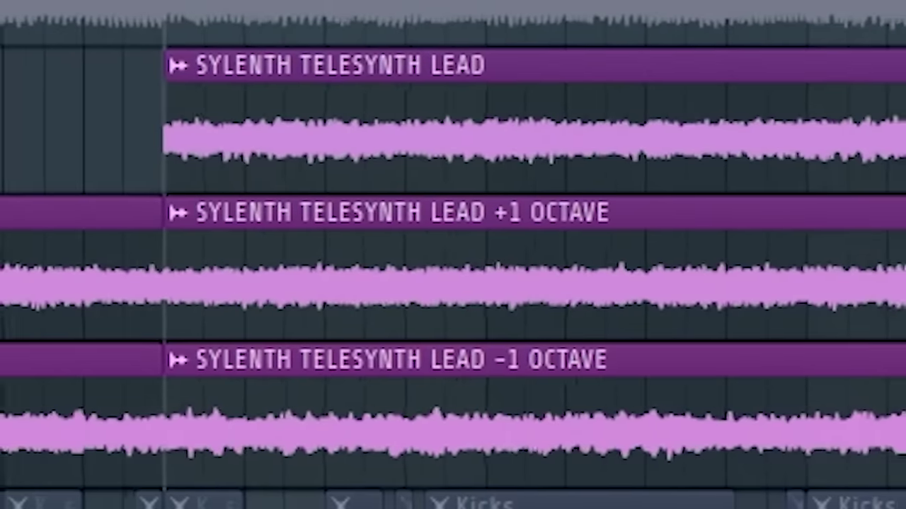
{"action": "key", "text": "space"}
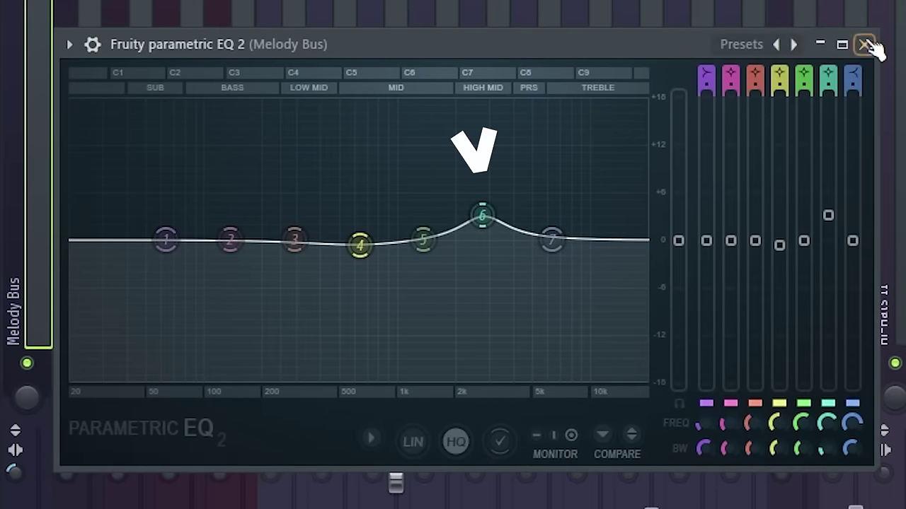
Close the Melody Bus parametric EQ window and the mixer.
{"action": "left_click", "coordinate": [866, 45]}
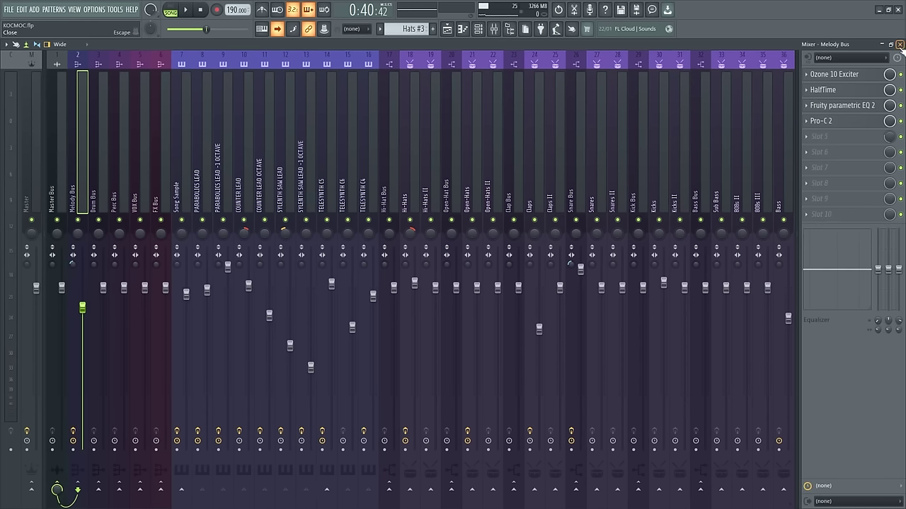
{"action": "left_click", "coordinate": [900, 44]}
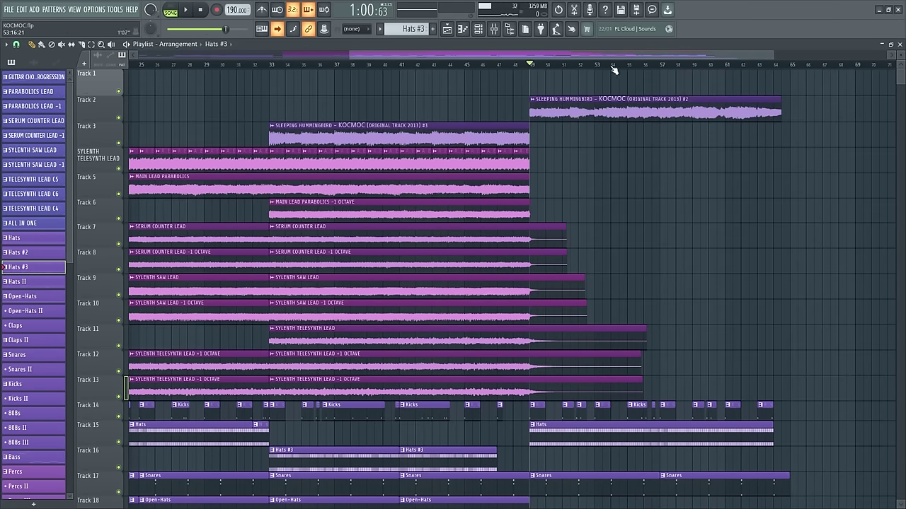
Examine the arrangement's ending and marquee-select the SLEEPING HUMMINGBIRD sample clip from bar 49 on Track 2.
{"action": "scroll", "coordinate": [800, 147], "scroll_direction": "up", "scroll_amount": 4}
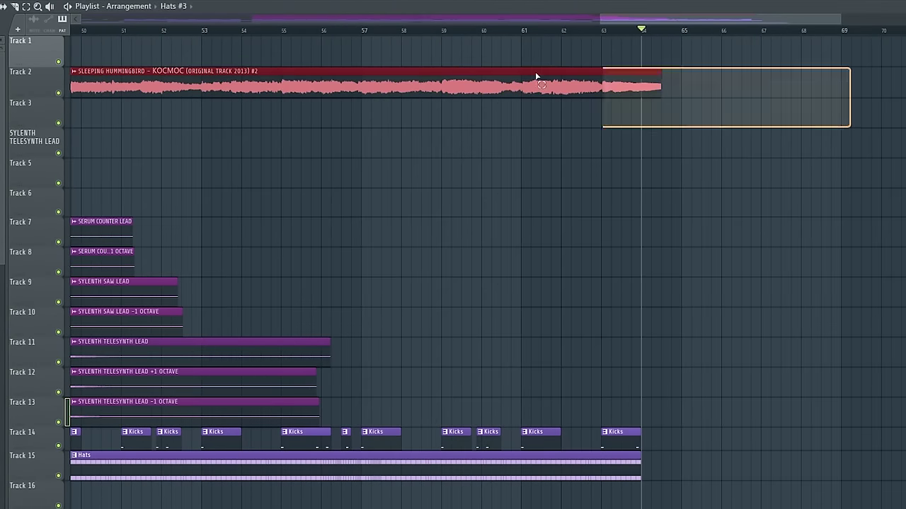
{"action": "scroll", "coordinate": [608, 99], "scroll_direction": "down", "scroll_amount": 5}
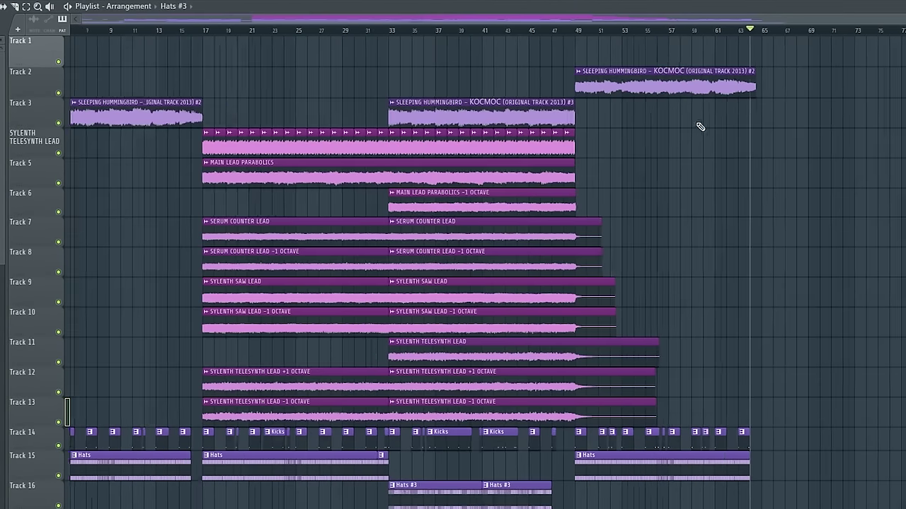
{"action": "left_click_drag", "start_coordinate": [813, 83], "coordinate": [581, 113]}
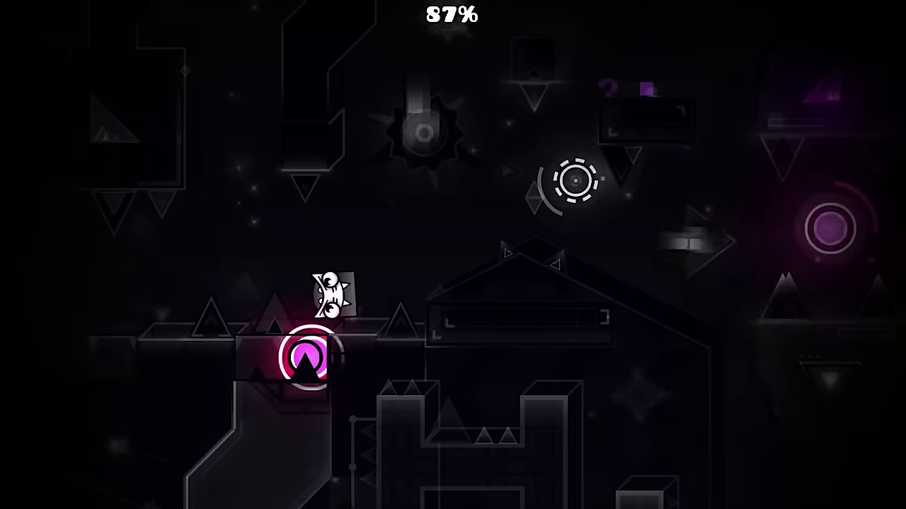
{"action": "key", "text": "space"}
{"action": "key", "text": "space"}
{"action": "key", "text": "space"}
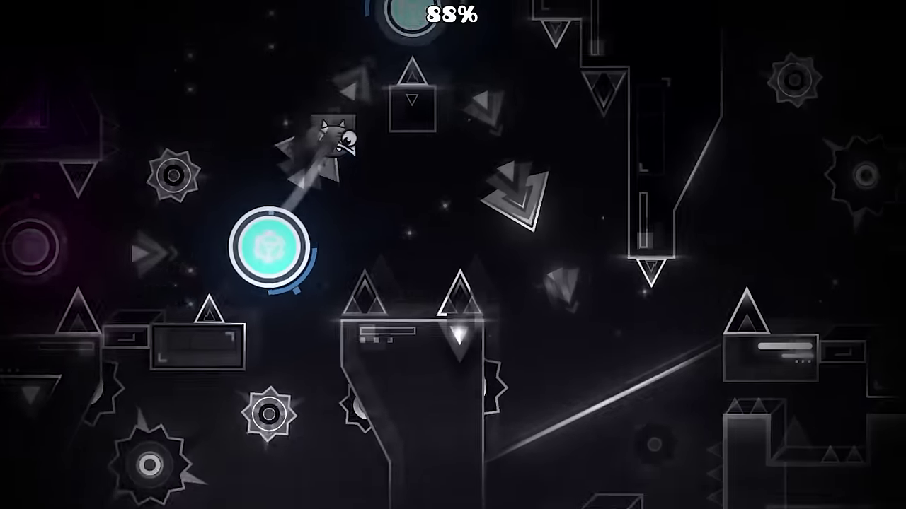
{"action": "key", "text": "space"}
{"action": "key", "text": "space"}
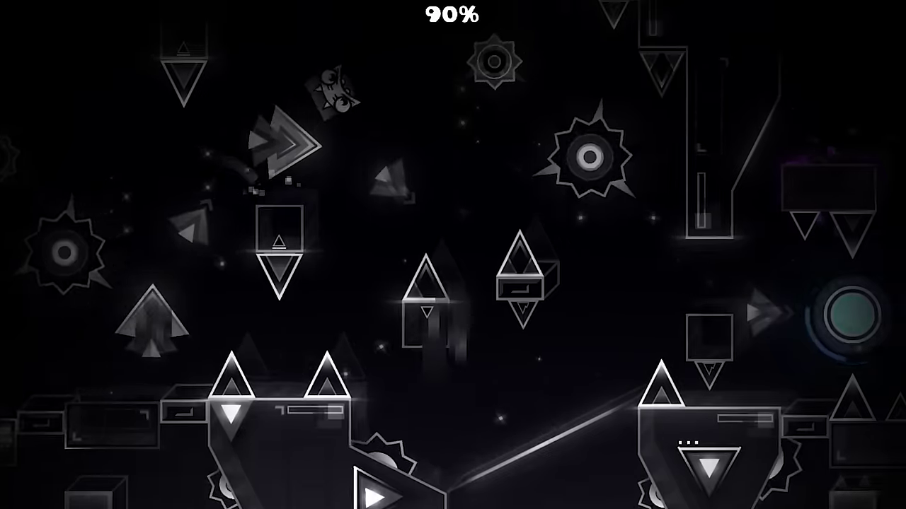
{"action": "key", "text": "space"}
{"action": "key", "text": "space"}
{"action": "key", "text": "space"}
{"action": "key", "text": "space"}
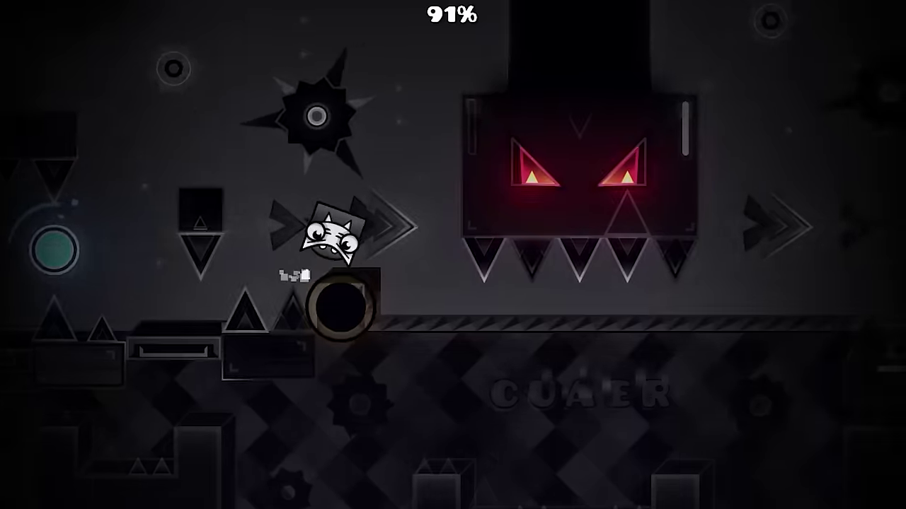
{"action": "key", "text": "space"}
{"action": "key", "text": "space"}
{"action": "key", "text": "space"}
{"action": "key", "text": "space"}
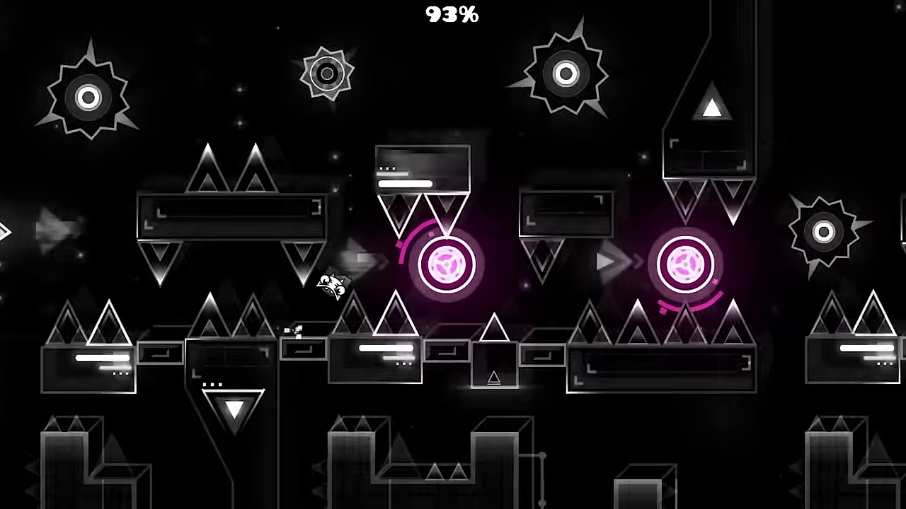
{"action": "key", "text": "space"}
{"action": "key", "text": "space"}
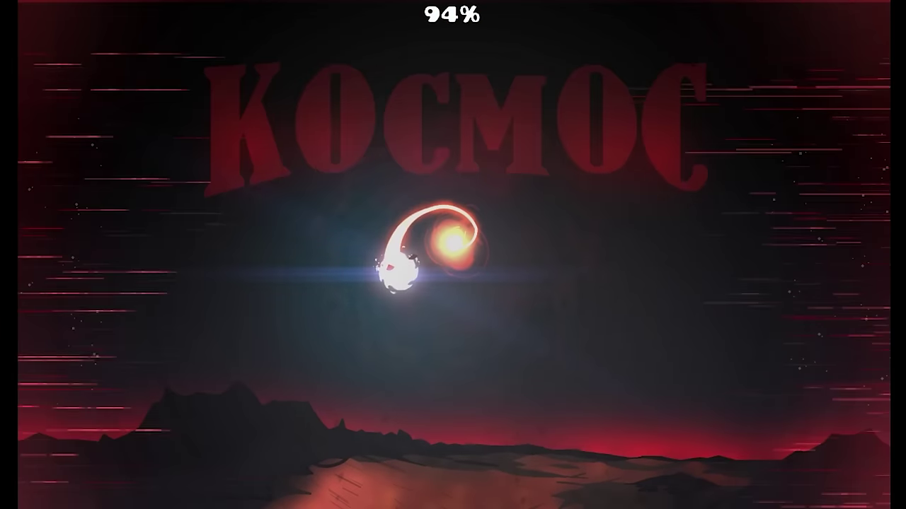